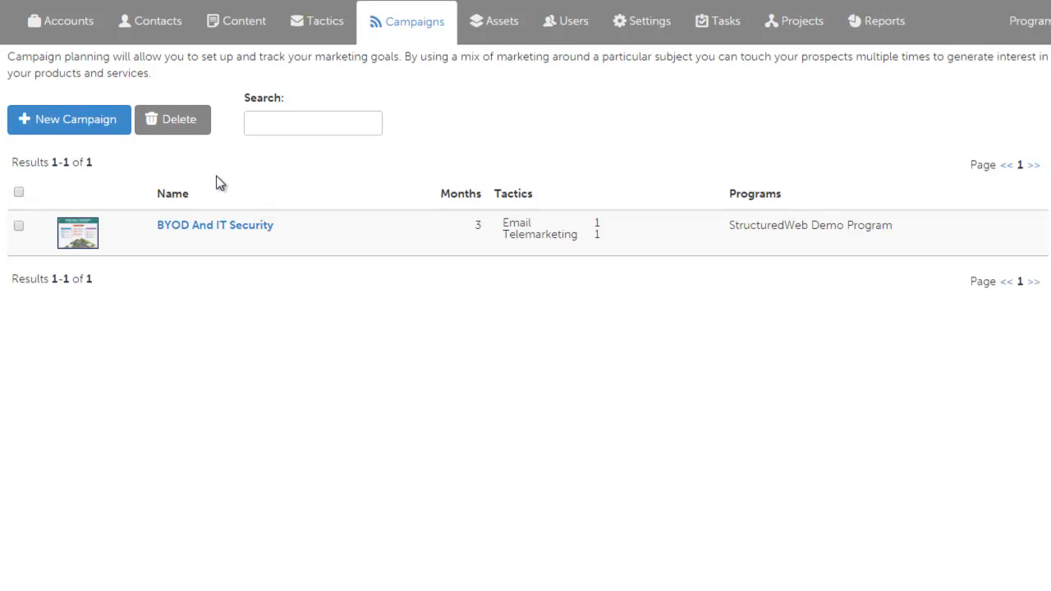
Start a new campaign and name it "Endpoint Security"
click(87, 133)
click(363, 124)
text(Endpoint Security)
click(676, 201)
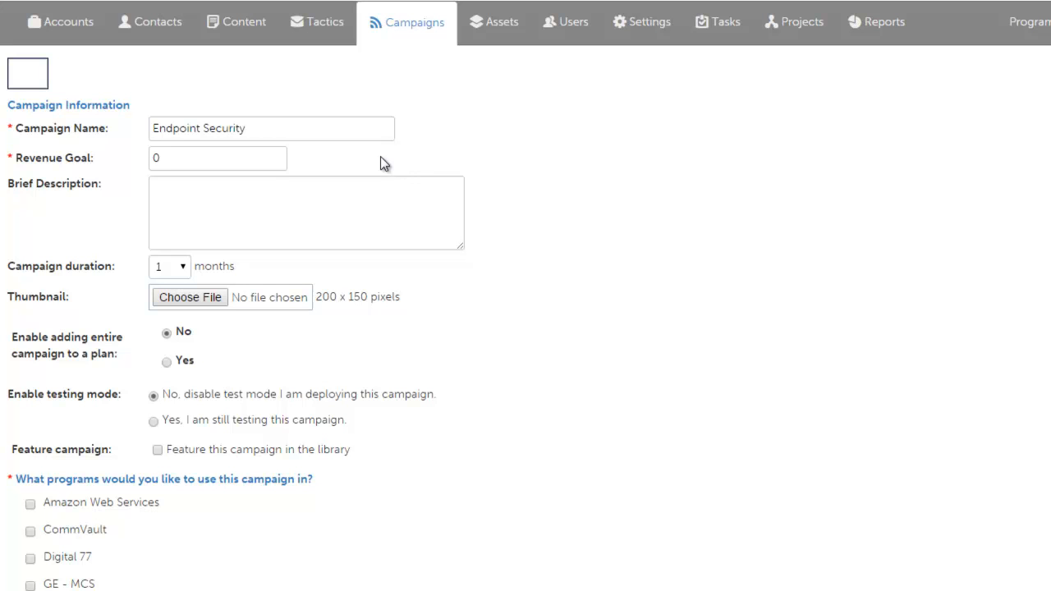
Enter the brief description "Drive awareness and consideration for Endpoint Security" and set the campaign duration to 3 months
click(329, 202)
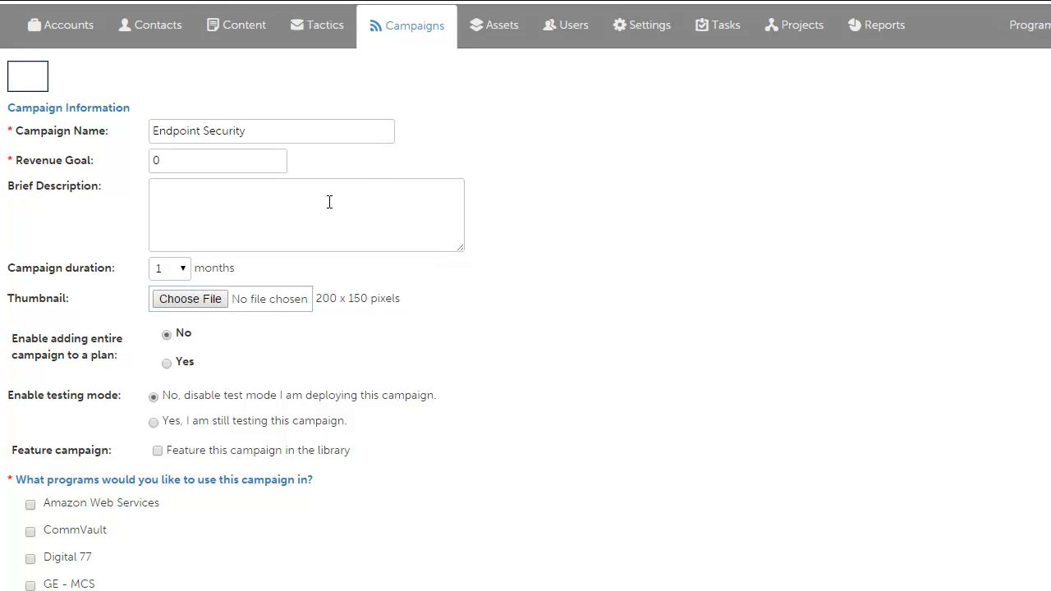
text(Drive awareness and consideration for Endpoint Security)
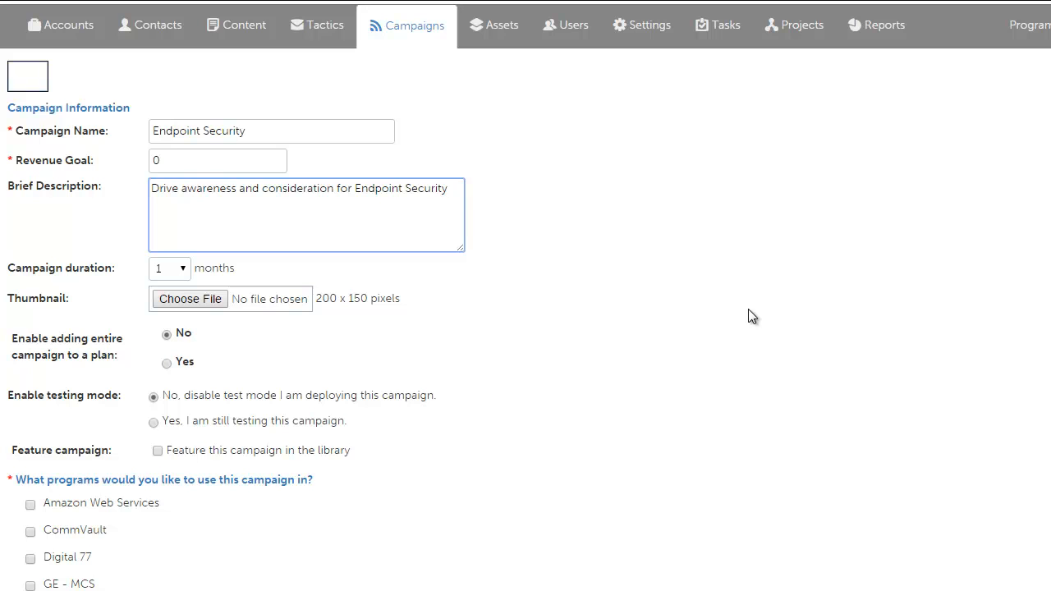
click(623, 231)
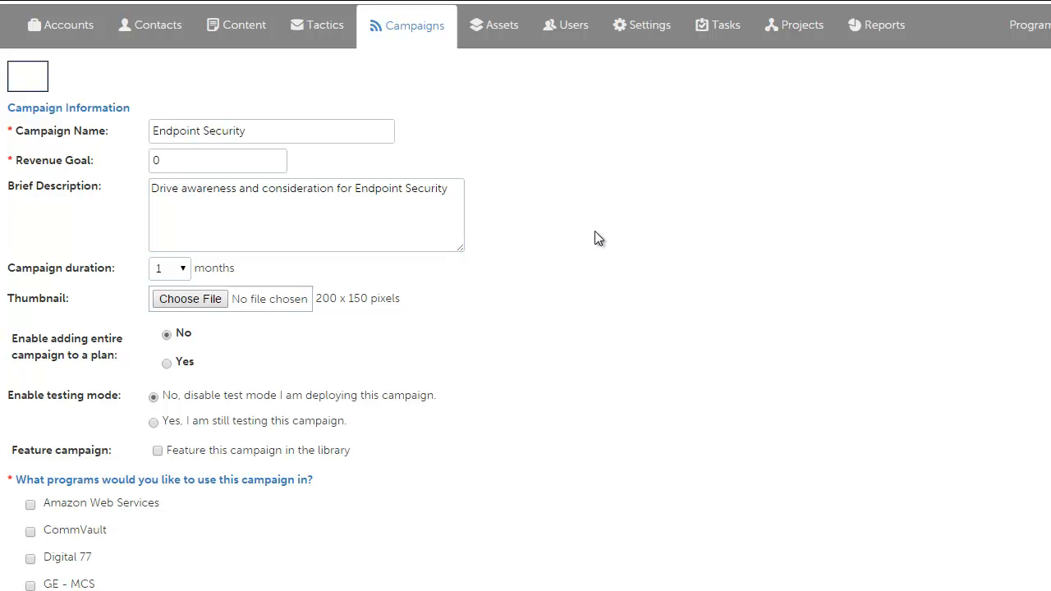
click(170, 271)
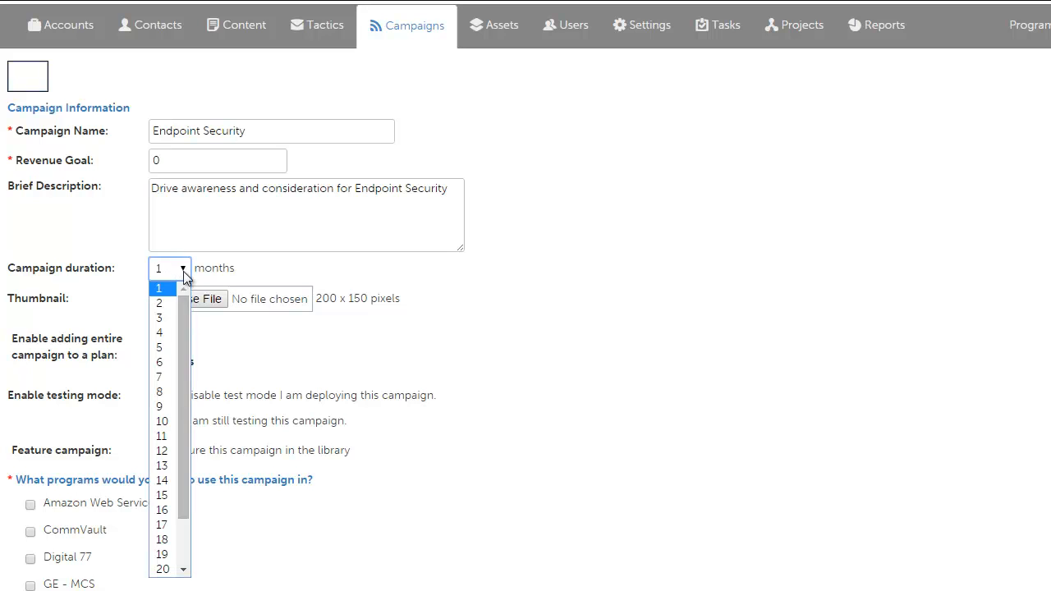
click(168, 314)
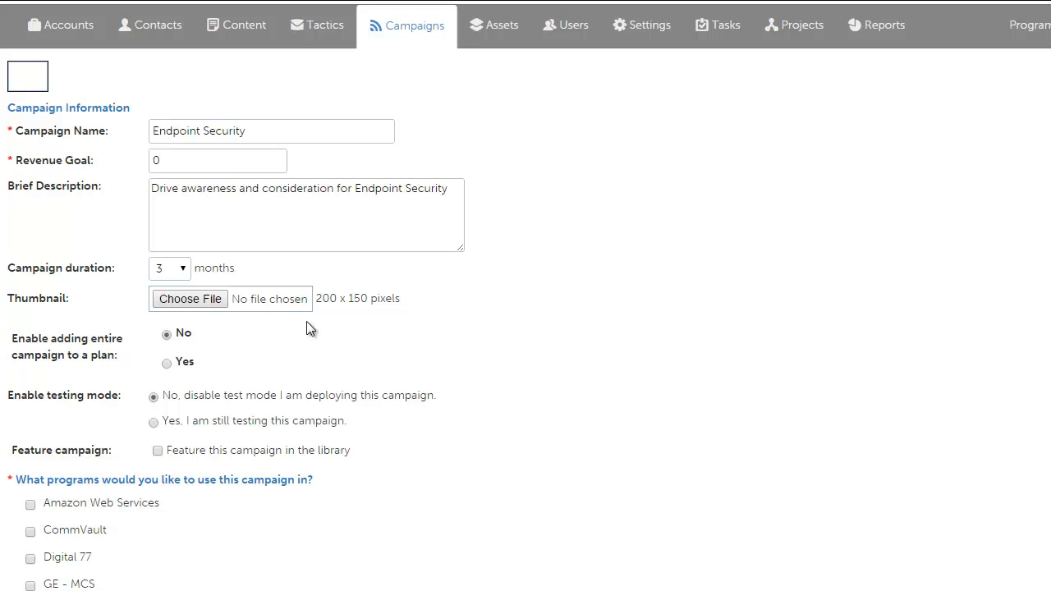
Choose the padlock-150 PNG image as the campaign thumbnail
click(200, 300)
click(399, 46)
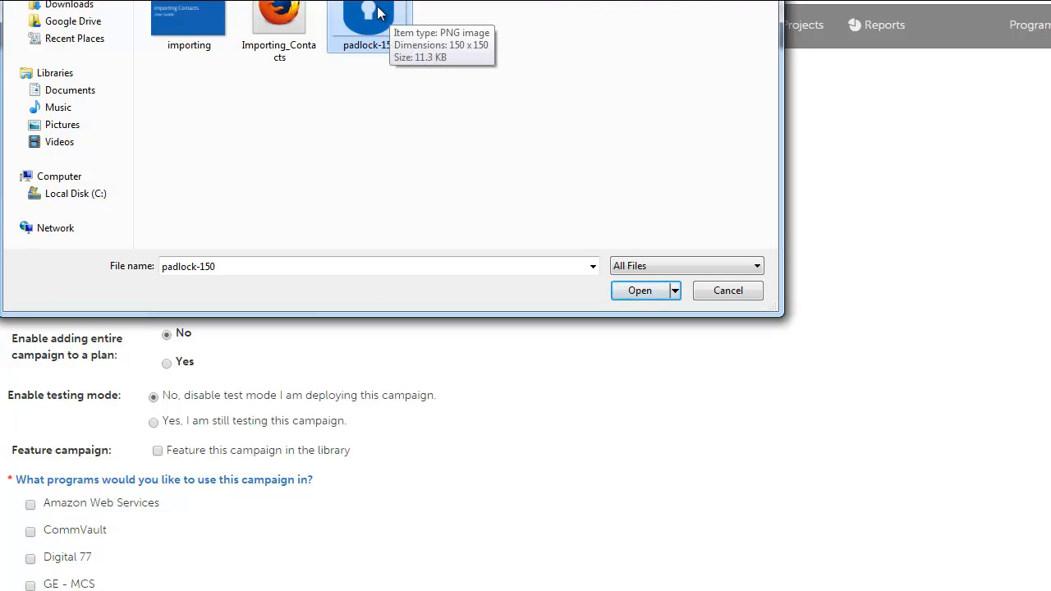
click(637, 291)
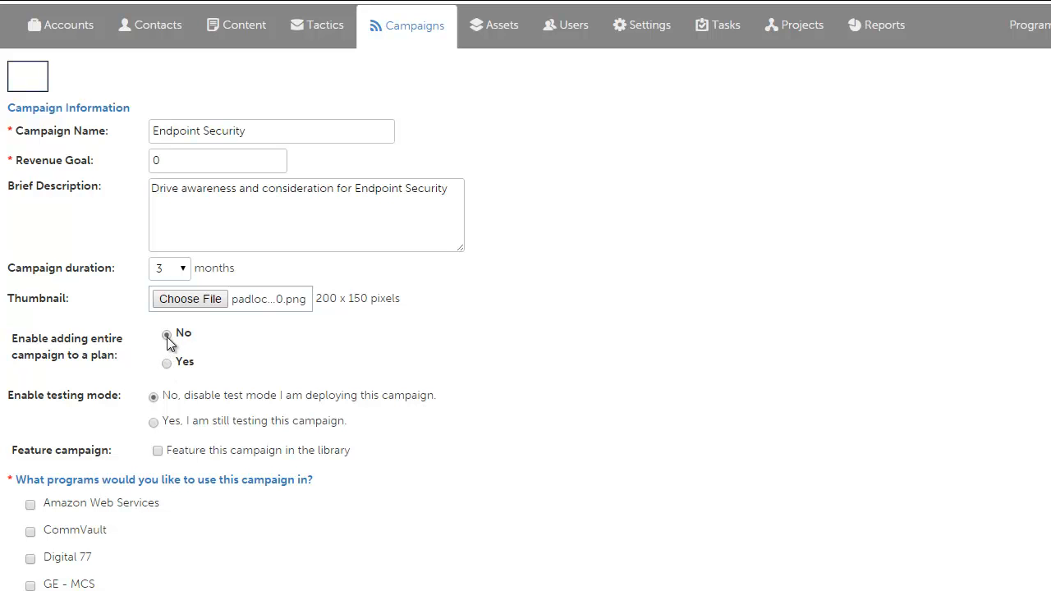
Set the campaign's language attribute to English, then save the settings and continue to the campaign description
scroll(331, 353, down, 1)
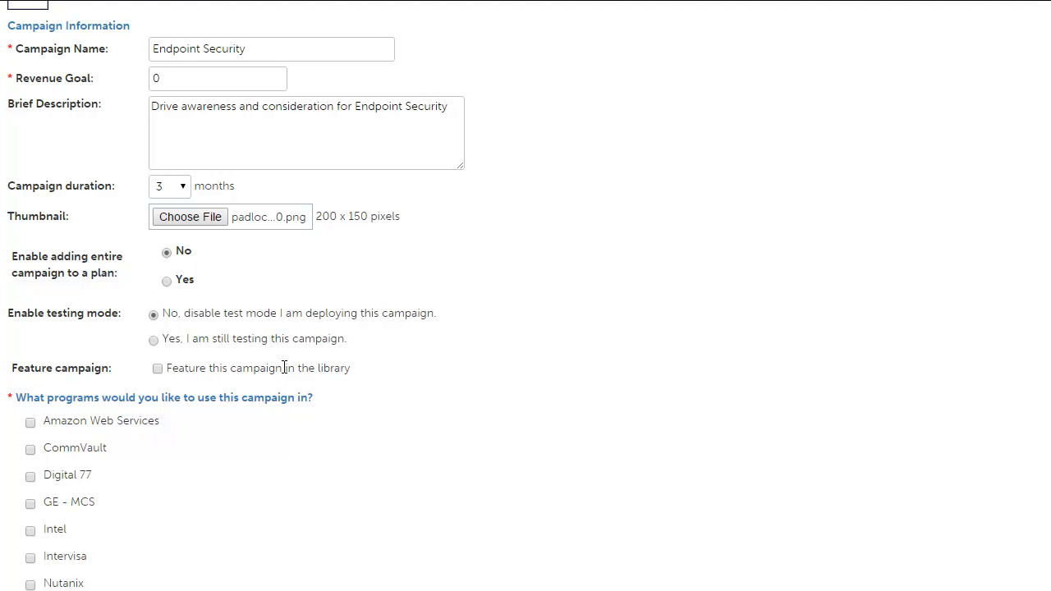
scroll(328, 215, down, 4)
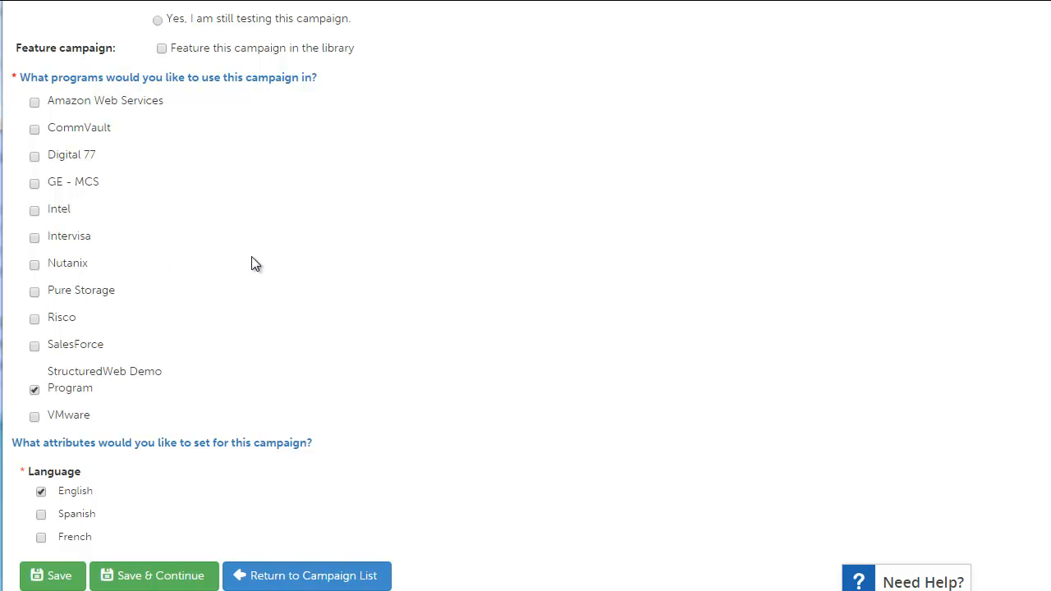
scroll(254, 262, down, 1)
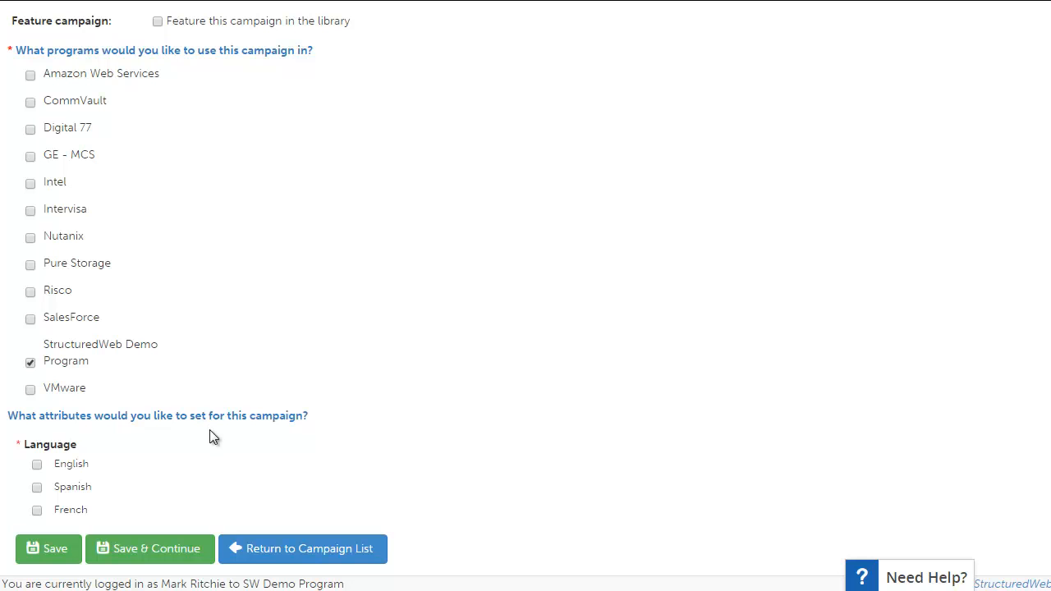
click(37, 465)
click(146, 548)
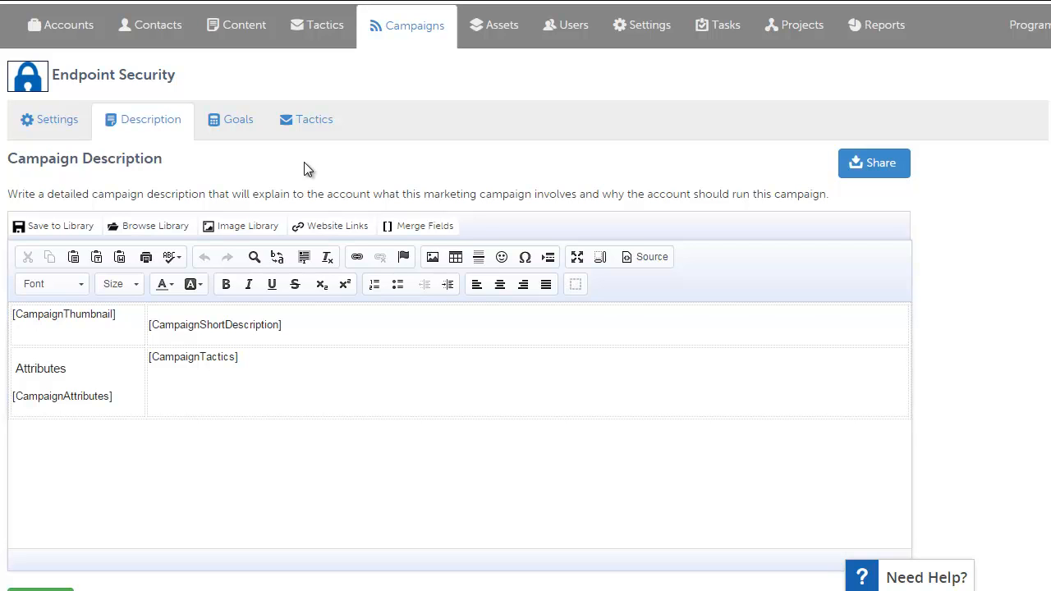
Switch to Notepad, copy the entire HTML code prepared there, and minimize the window
key(alt+Tab)
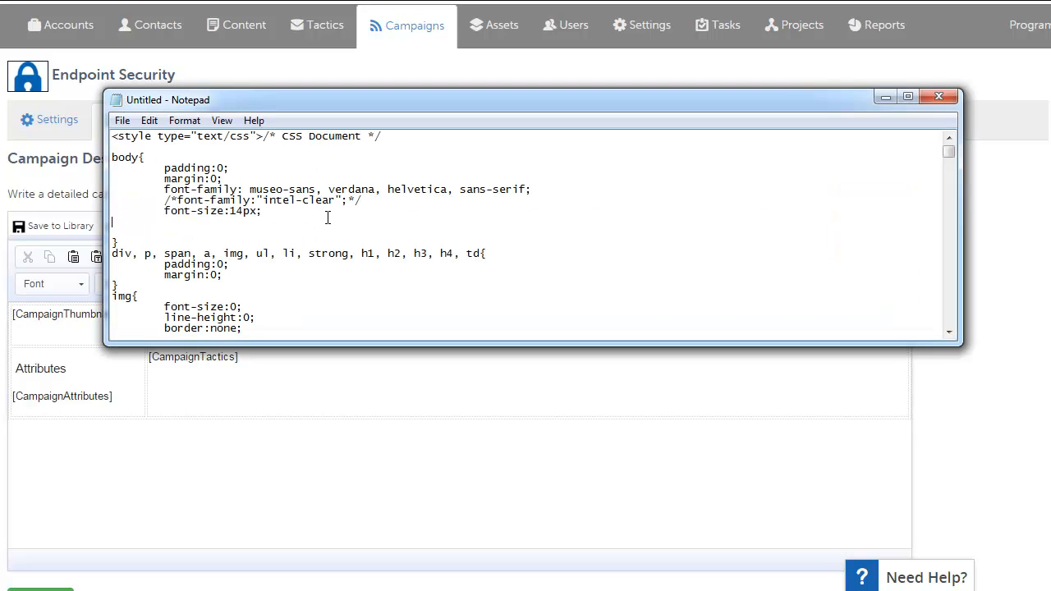
key(ctrl+a)
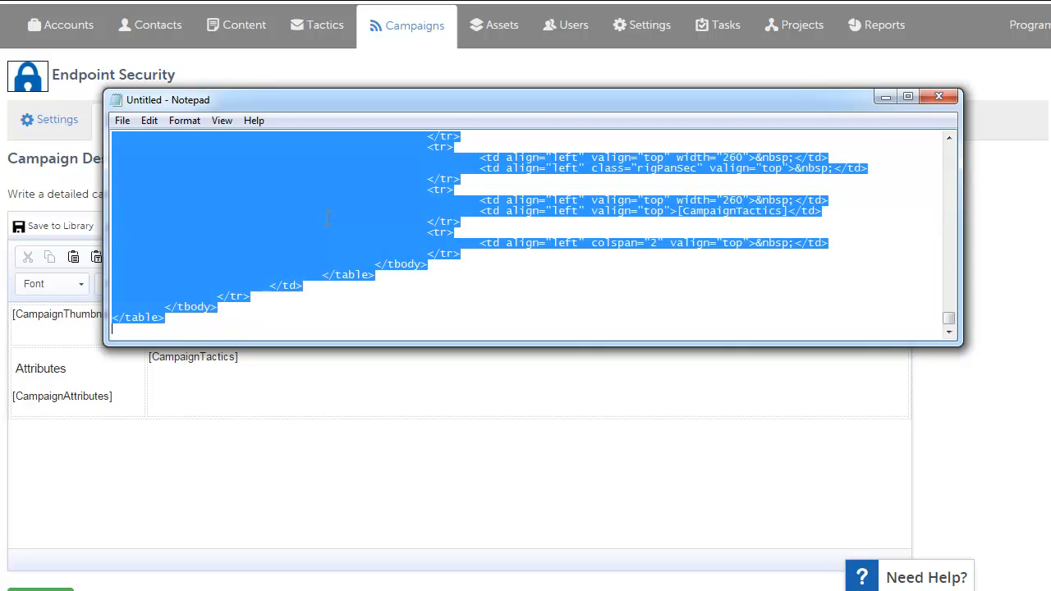
click(886, 99)
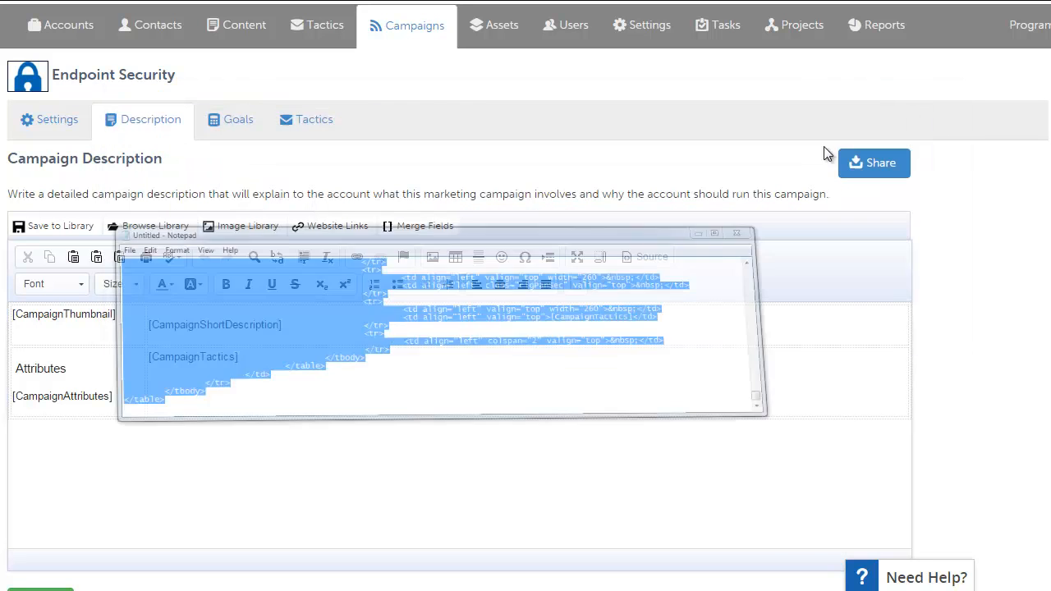
Replace the campaign description's entire HTML source with the copied code and return to the formatted view
click(389, 358)
scroll(389, 357, down, 1)
scroll(415, 353, up, 1)
click(663, 258)
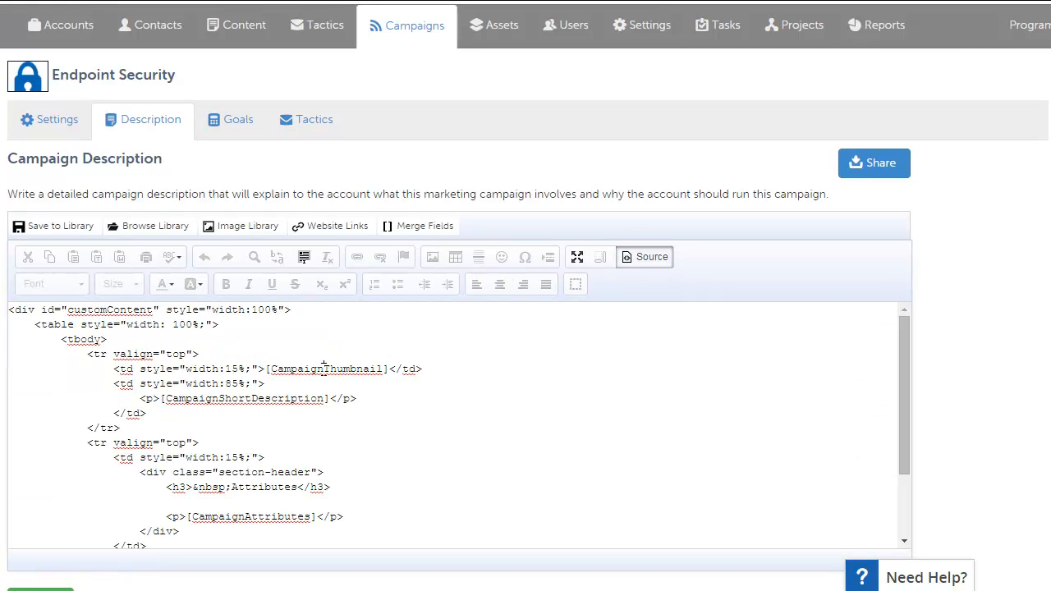
key(ctrl+a)
key(ctrl+v)
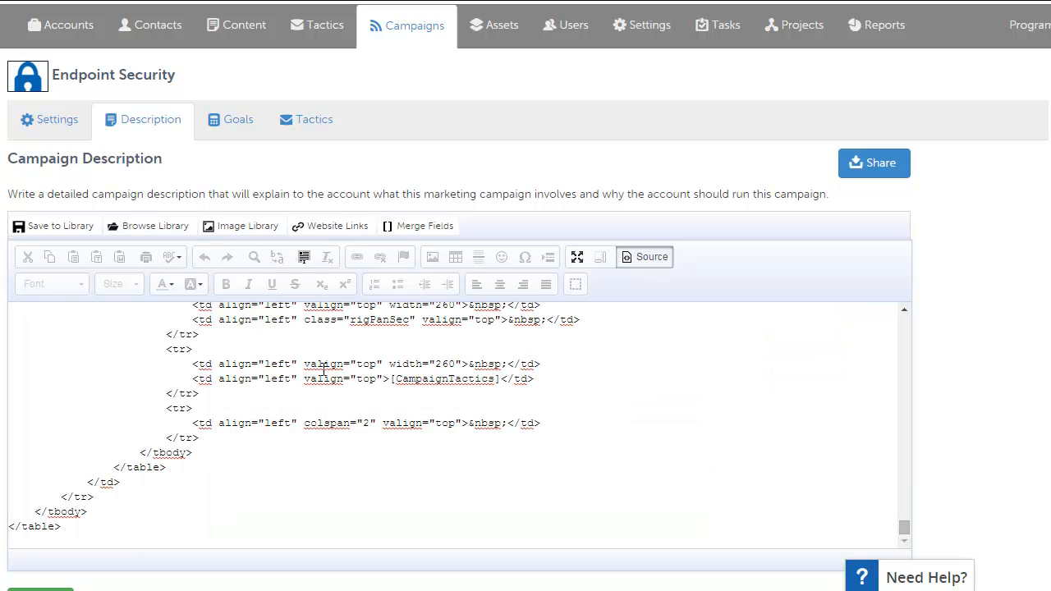
click(628, 262)
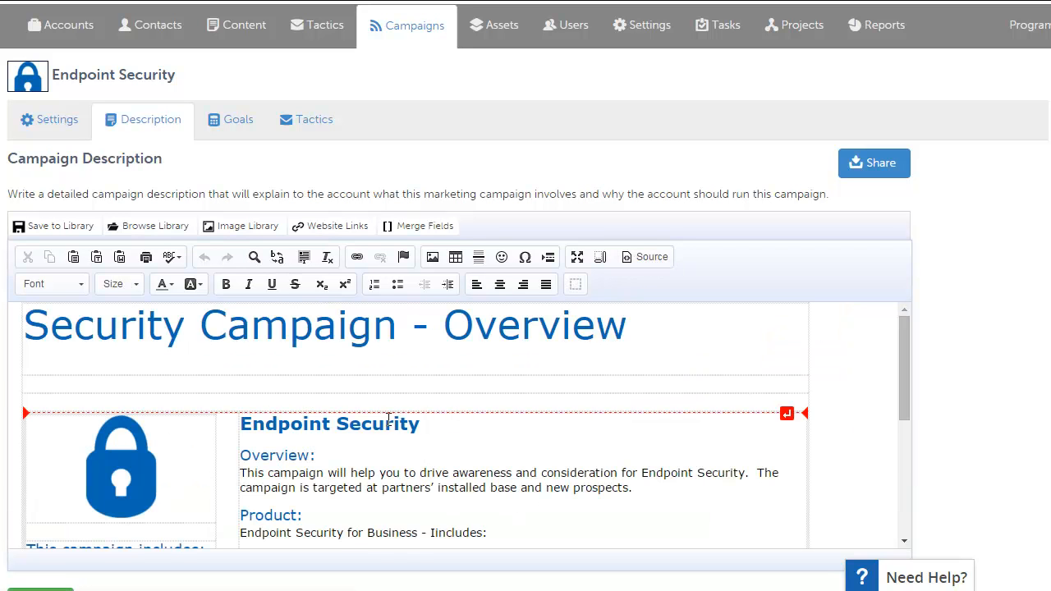
Review the formatted description's overview, product, audience and included-items sections, and the [CampaignTactics] merge field under the assets heading
scroll(408, 372, down, 1)
scroll(323, 436, up, 1)
scroll(530, 337, down, 1)
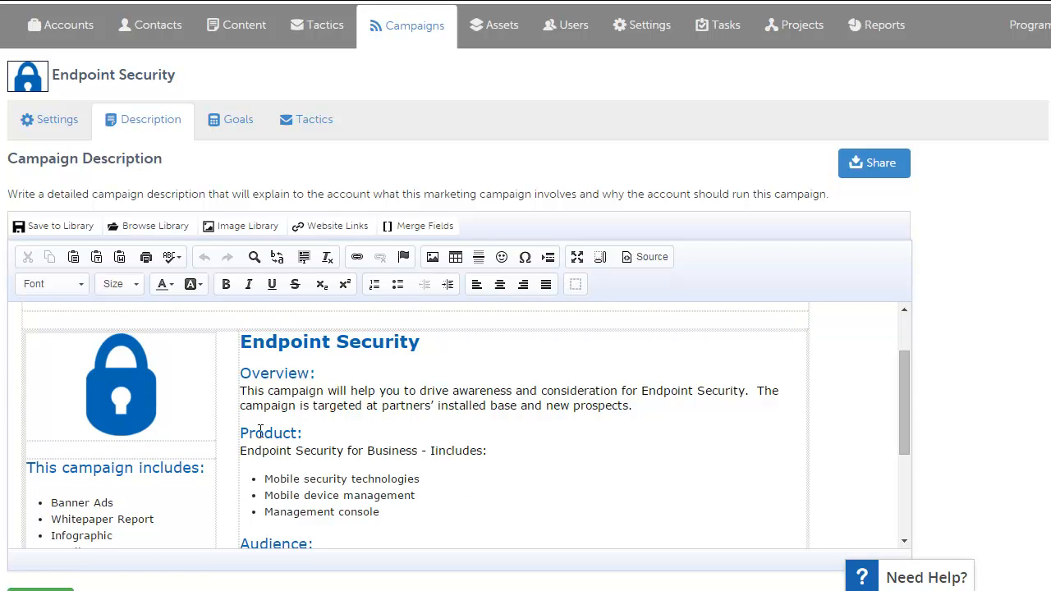
scroll(378, 415, down, 1)
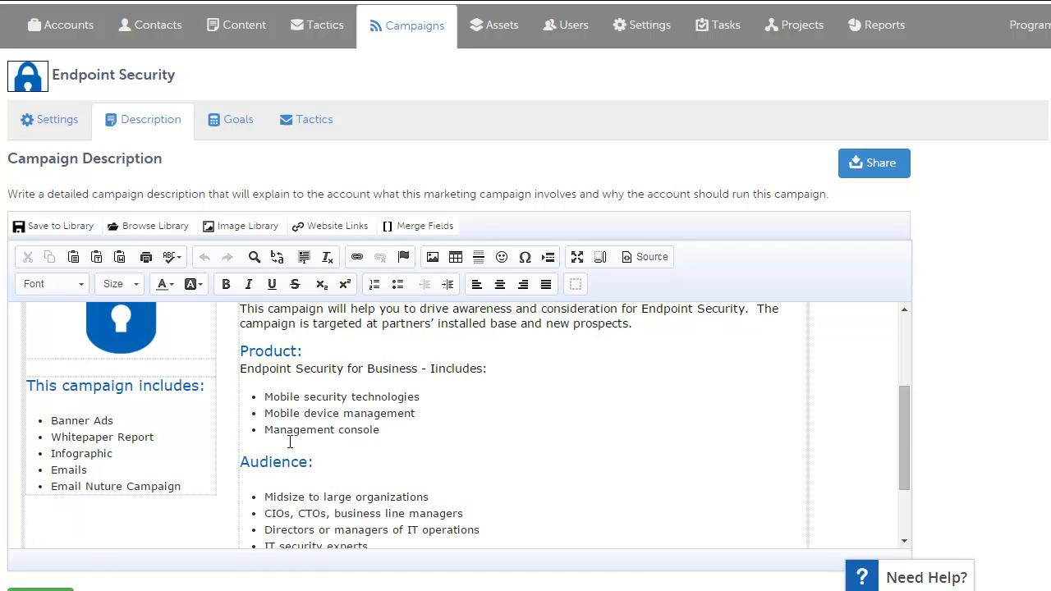
scroll(269, 462, down, 2)
scroll(307, 451, up, 2)
click(111, 421)
scroll(418, 406, down, 1)
scroll(377, 443, up, 5)
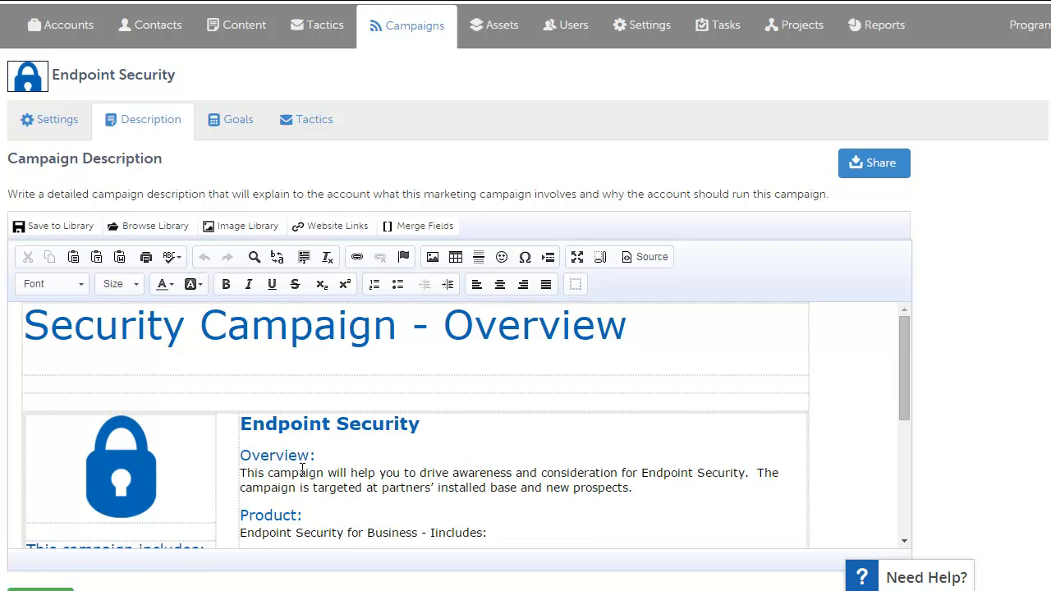
scroll(302, 469, down, 5)
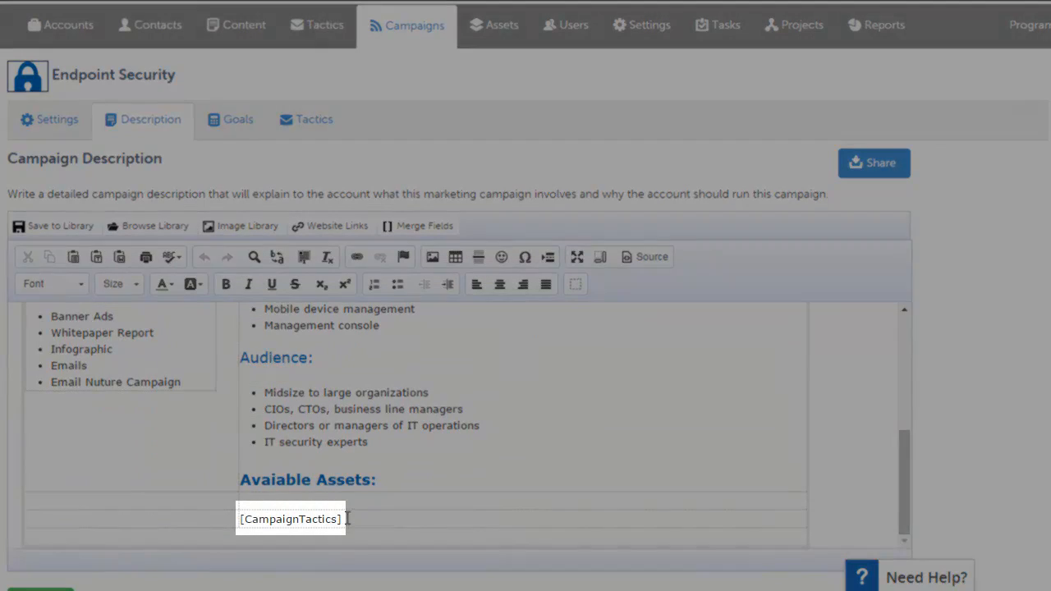
drag(341, 518, 240, 519)
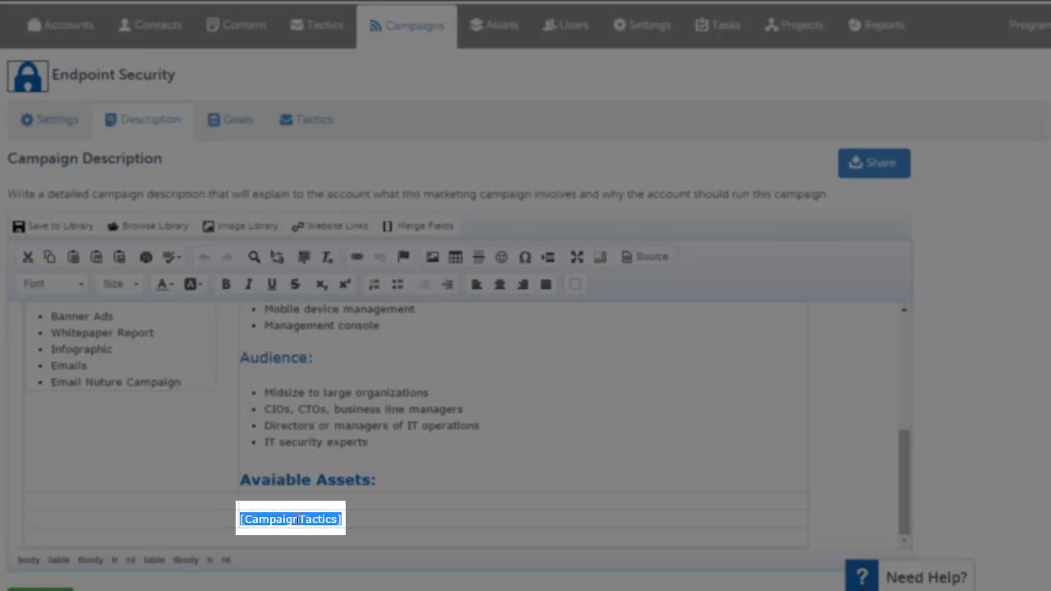
click(424, 521)
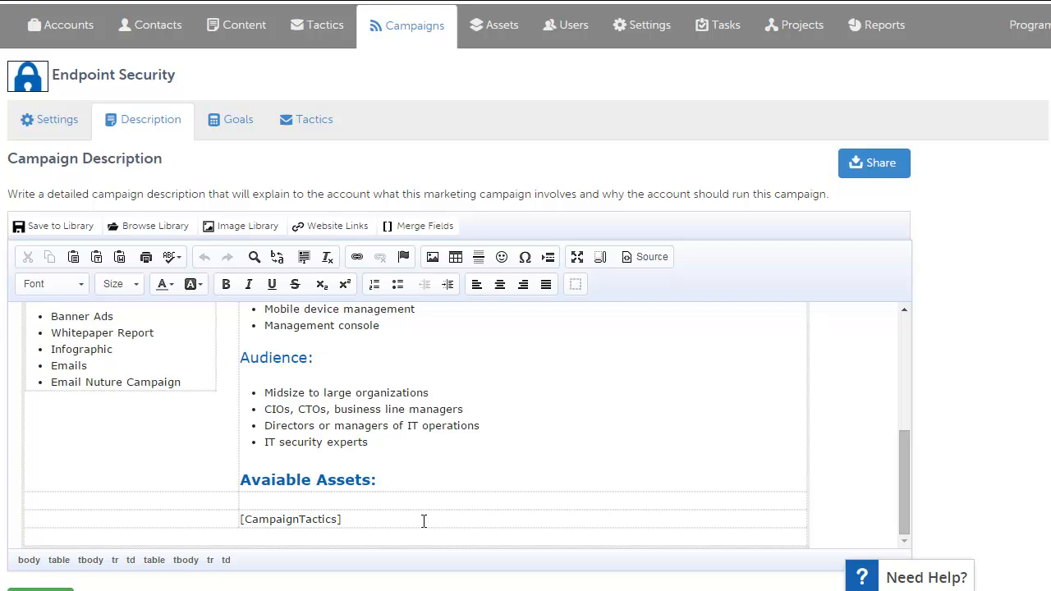
Save the campaign description
scroll(424, 521, up, 3)
scroll(427, 493, down, 4)
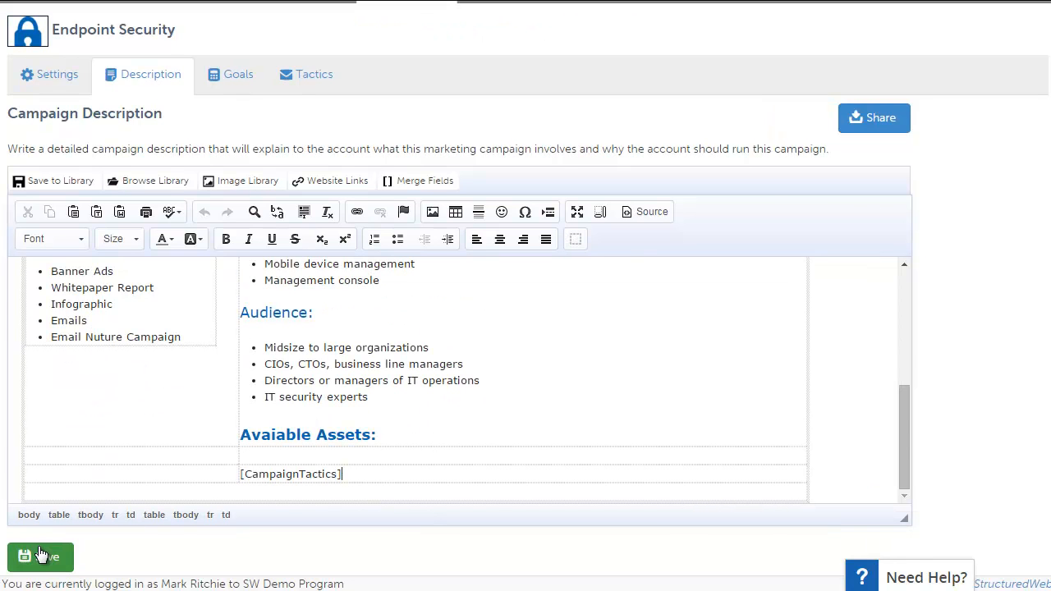
click(41, 555)
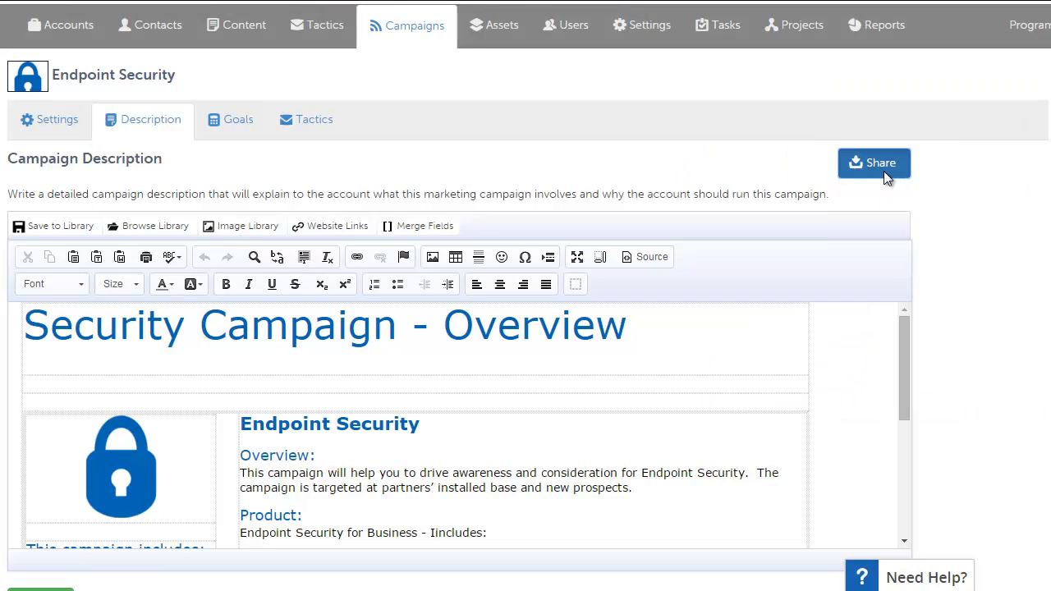
Show the direct link for sharing the campaign, examine the URL, and close the link window
click(884, 171)
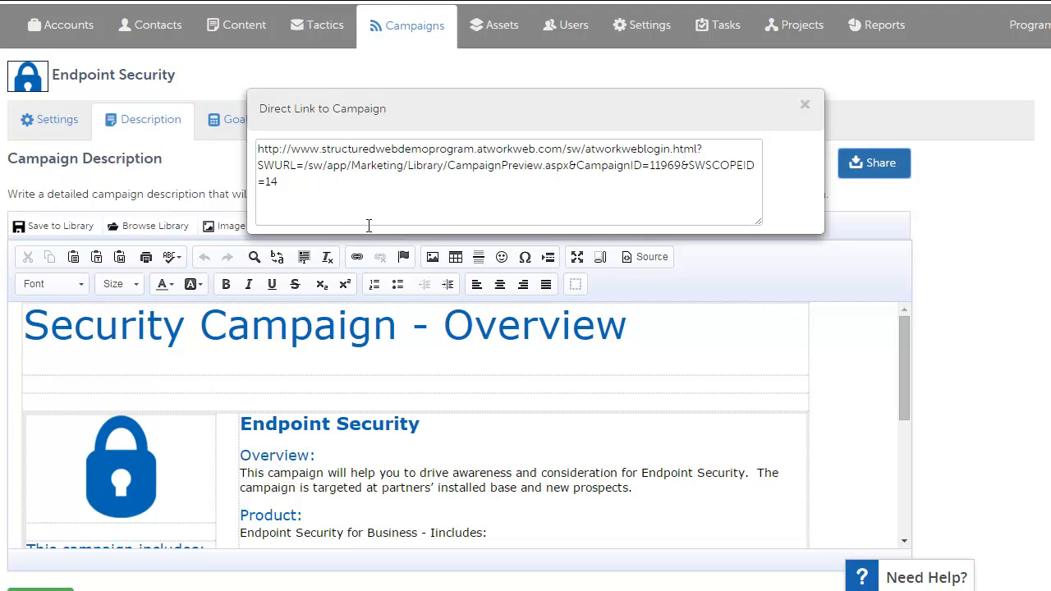
drag(298, 183, 258, 153)
click(356, 192)
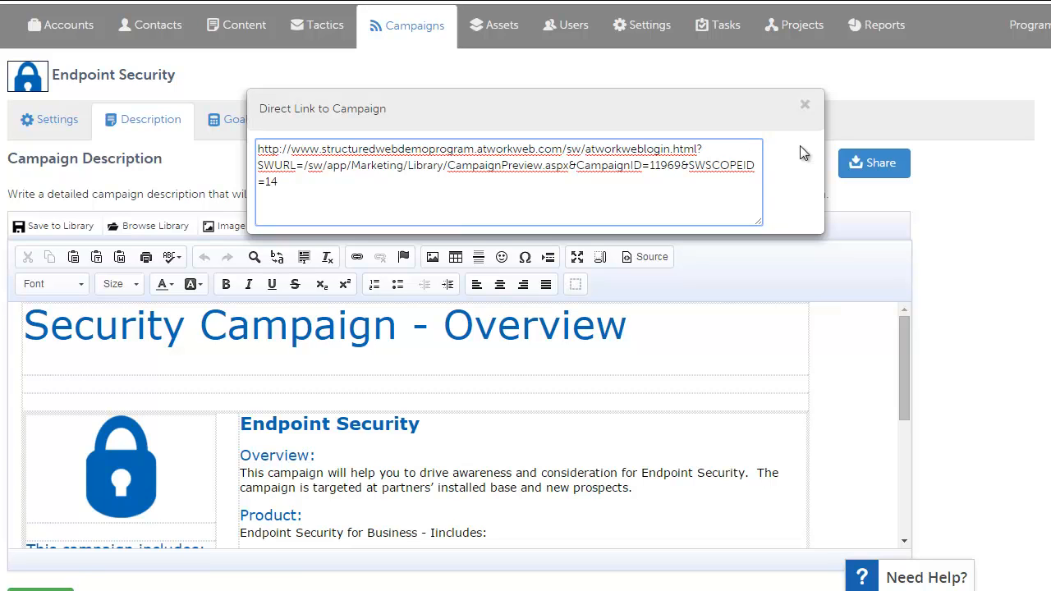
click(804, 106)
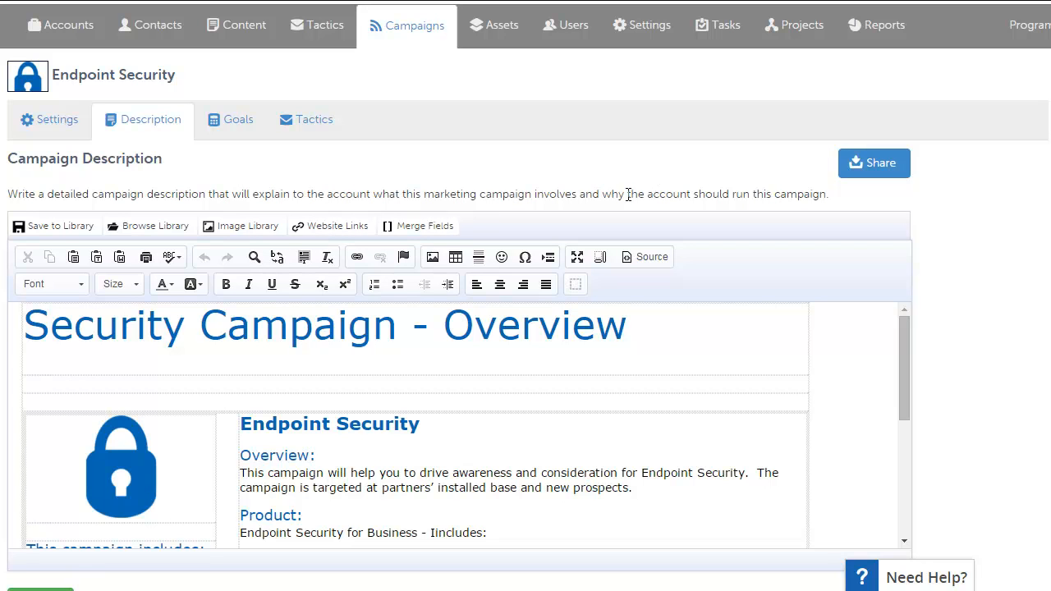
Open the campaign's tactics and view the types offered for a new outbound marketing tactic, without creating one
click(328, 131)
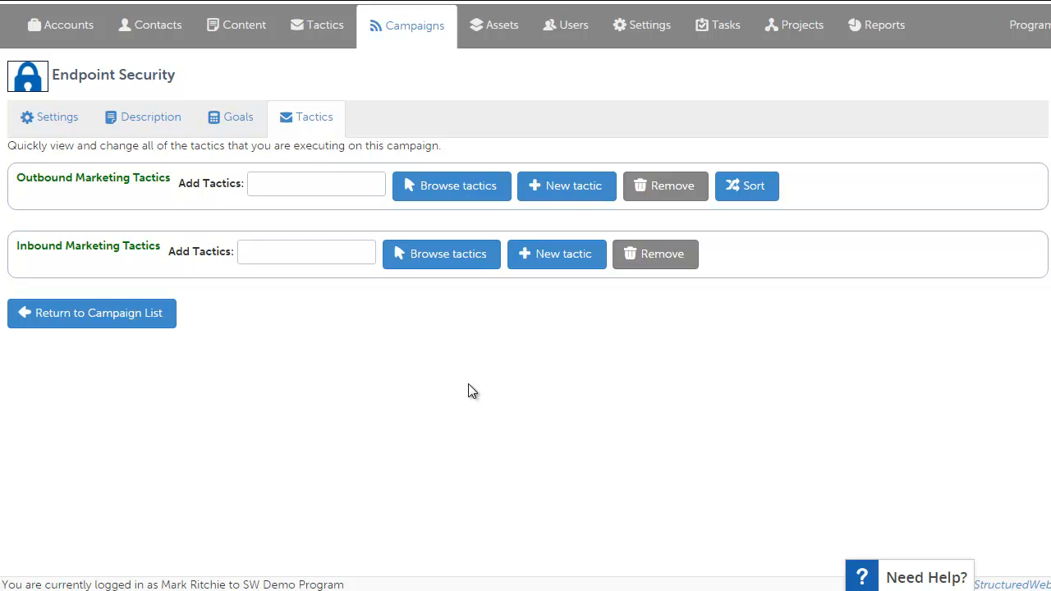
scroll(427, 410, up, 1)
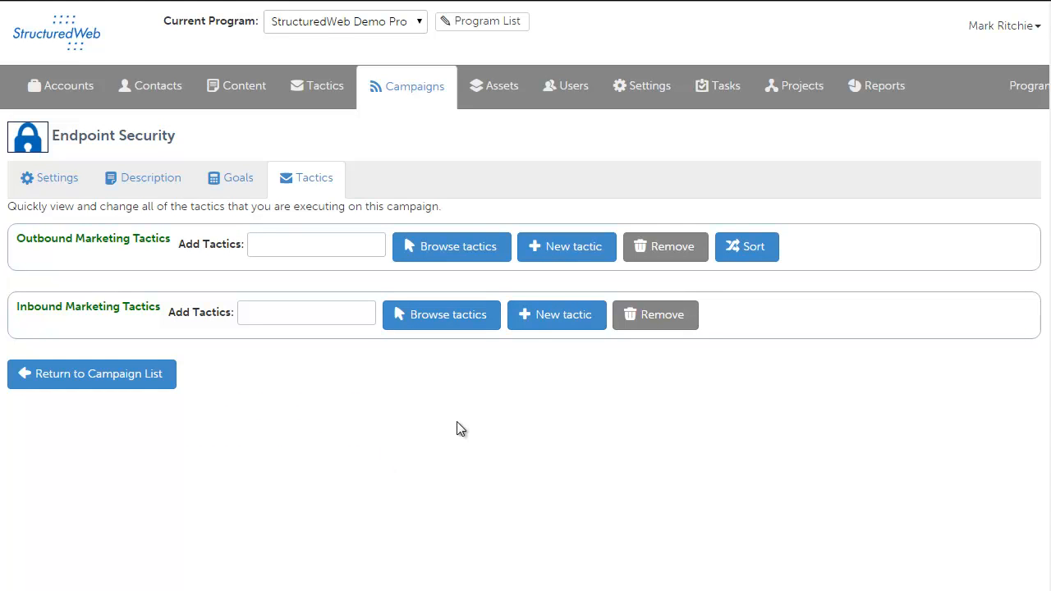
click(582, 250)
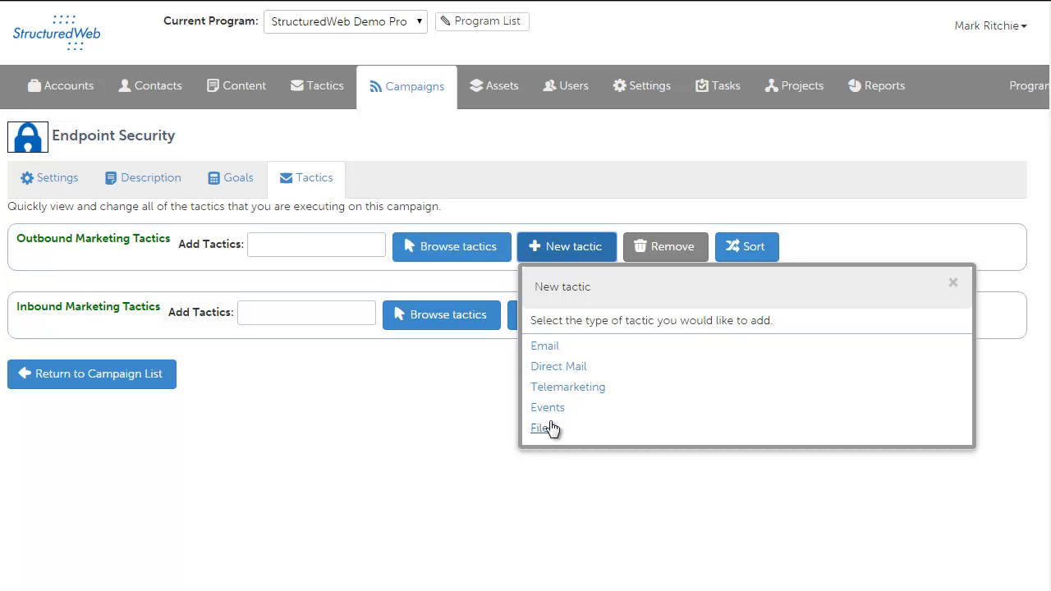
click(952, 282)
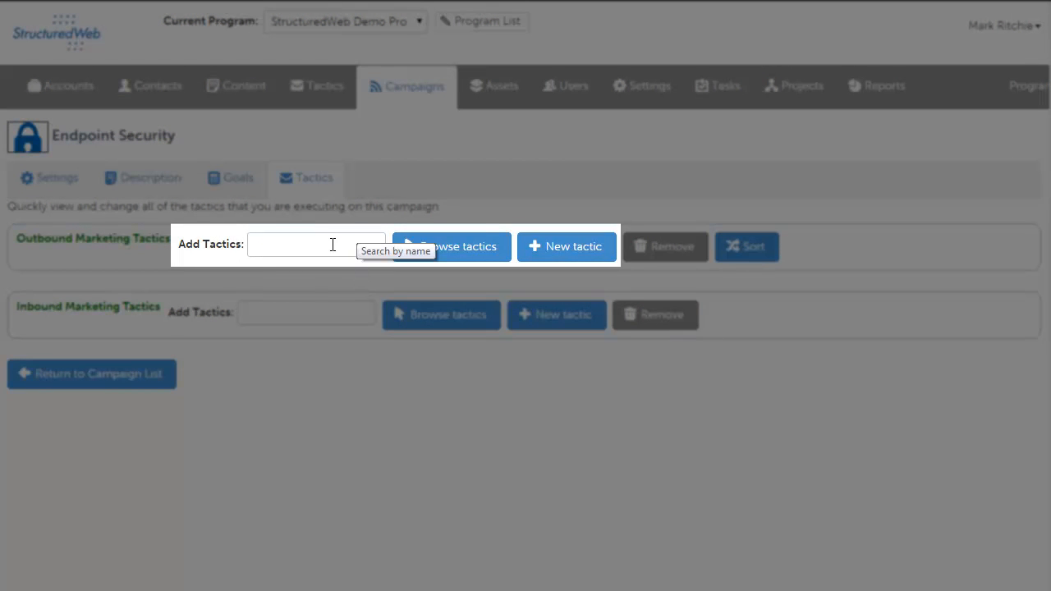
Add the StructuredWeb Demo Email Grid email with the ABC Communications header to the campaign's outbound marketing tactics
click(263, 245)
click(289, 282)
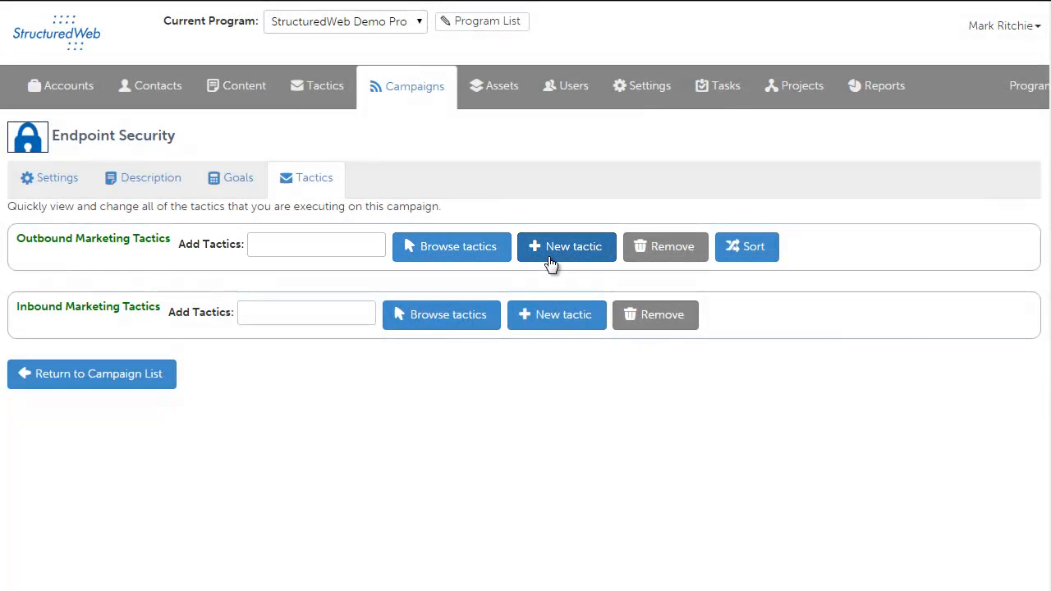
click(471, 249)
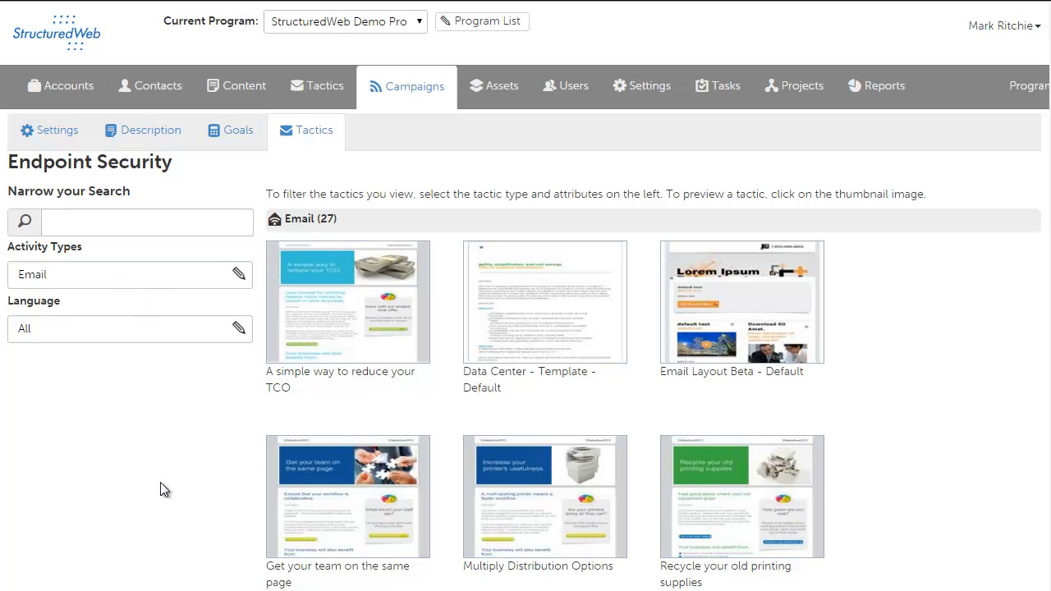
scroll(989, 363, down, 3)
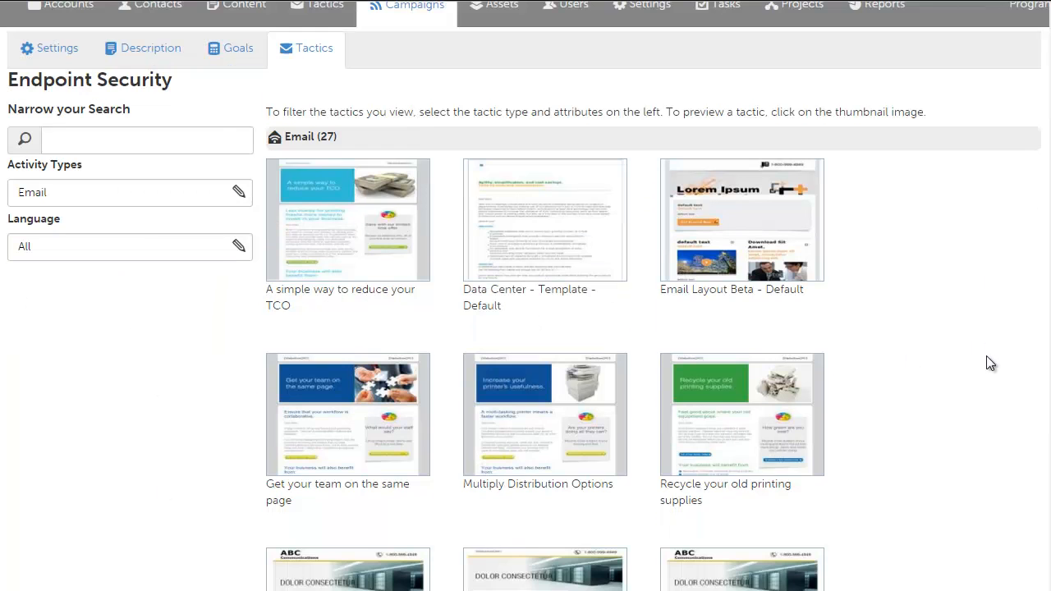
scroll(985, 356, down, 1)
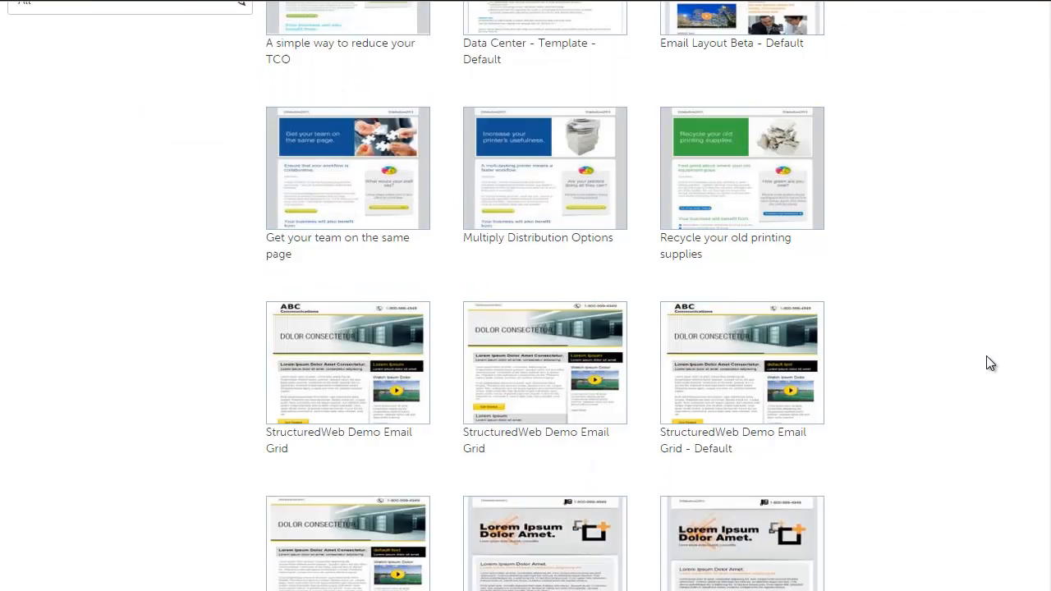
click(394, 359)
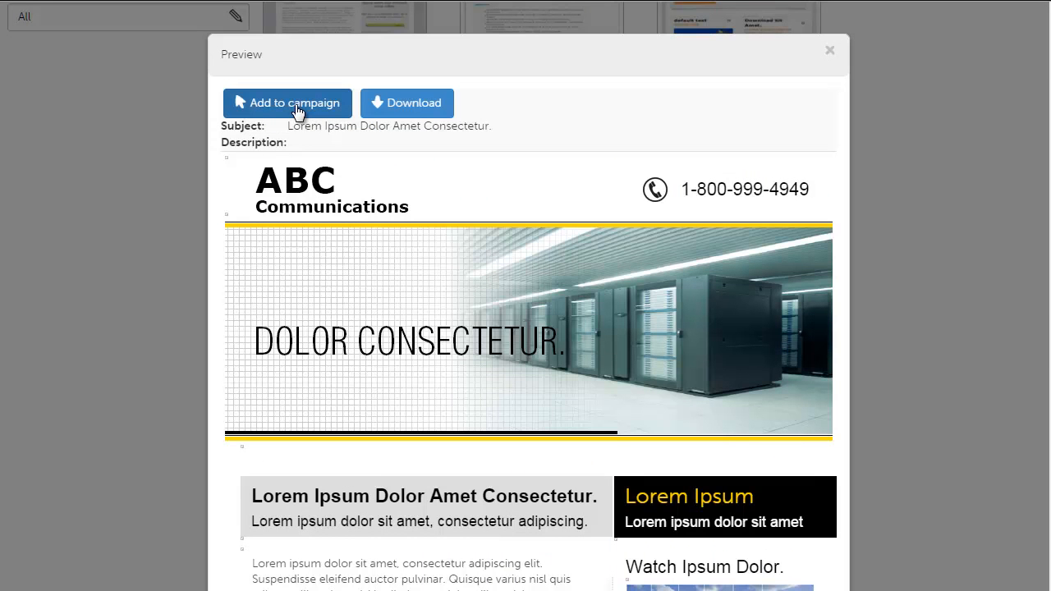
click(297, 106)
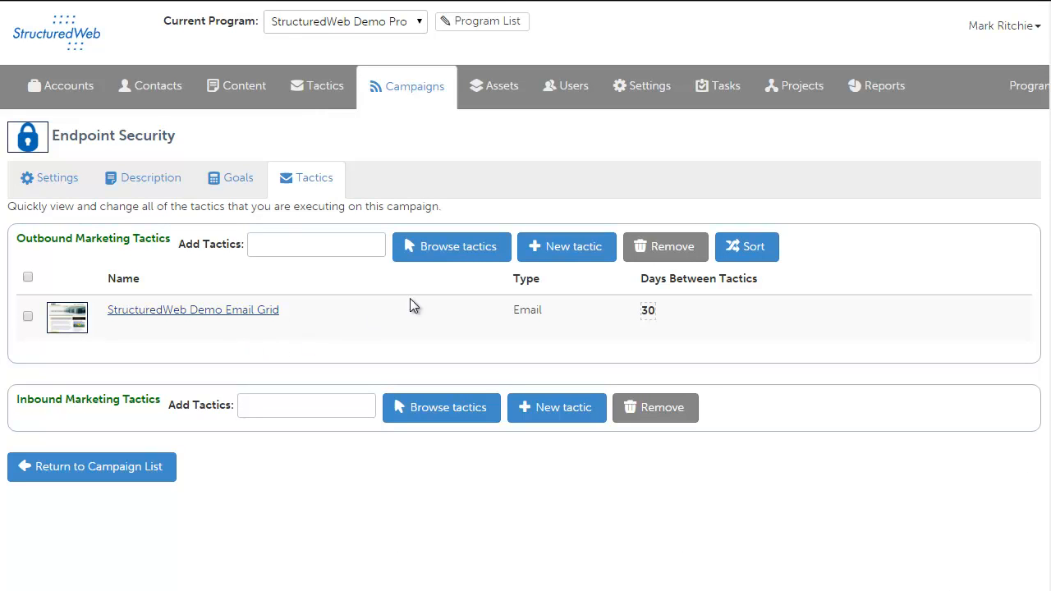
Add the StructuredWeb Demo Email Orange Box email to the campaign's outbound marketing tactics
click(478, 259)
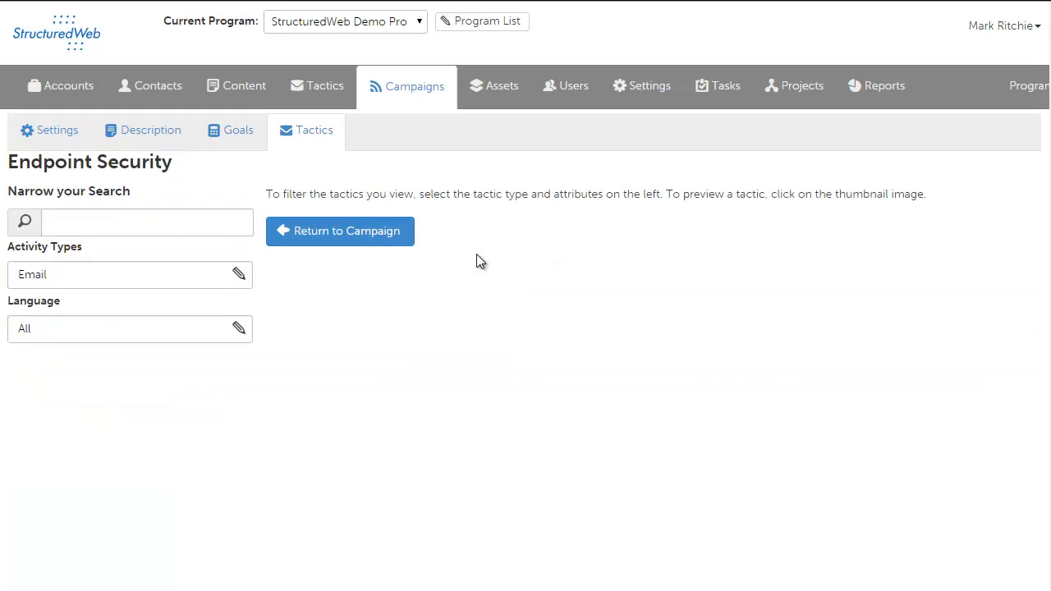
scroll(516, 290, down, 5)
click(570, 470)
click(265, 110)
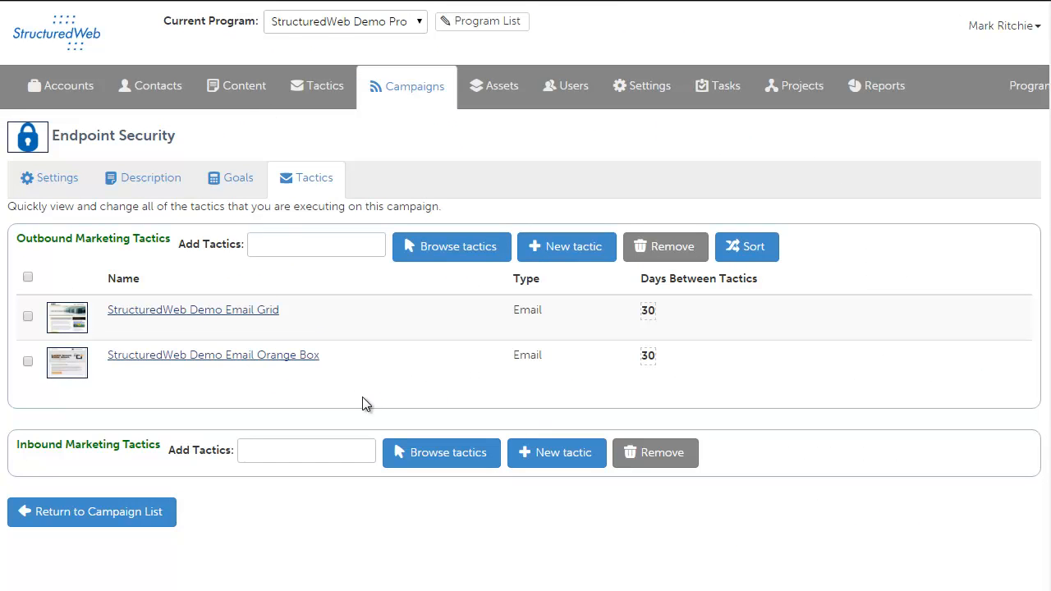
Add the StructuredWeb Demo Email Split email with the blue ABC Communications banner to the outbound marketing tactics
click(422, 254)
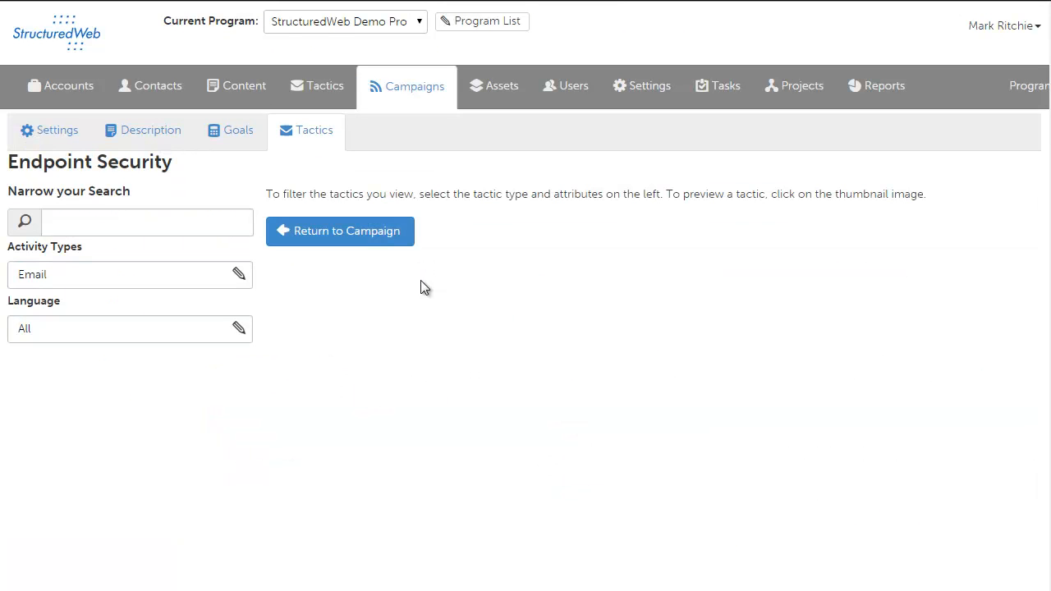
scroll(367, 301, down, 9)
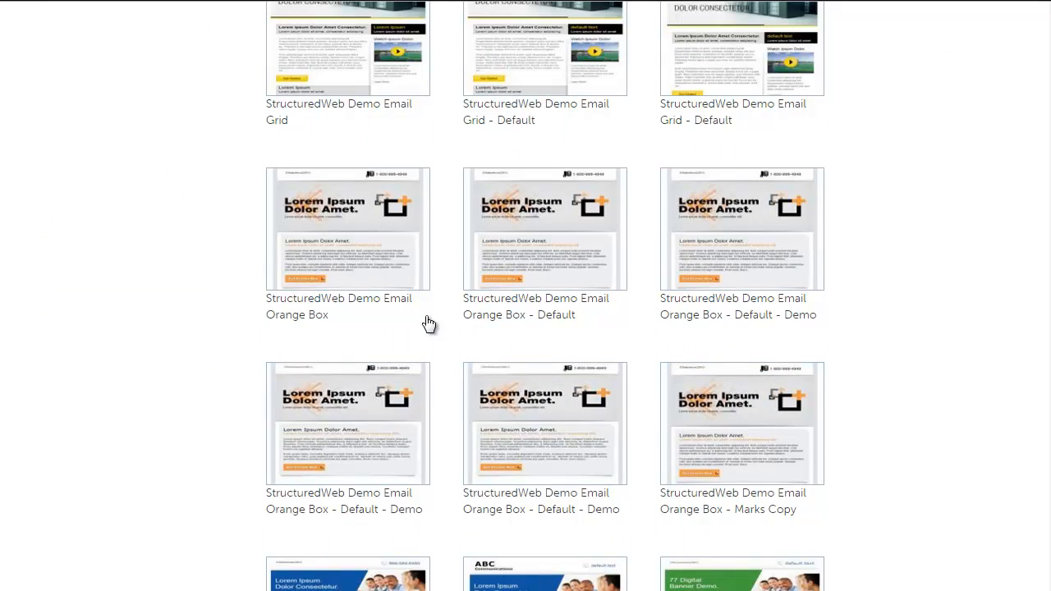
click(537, 510)
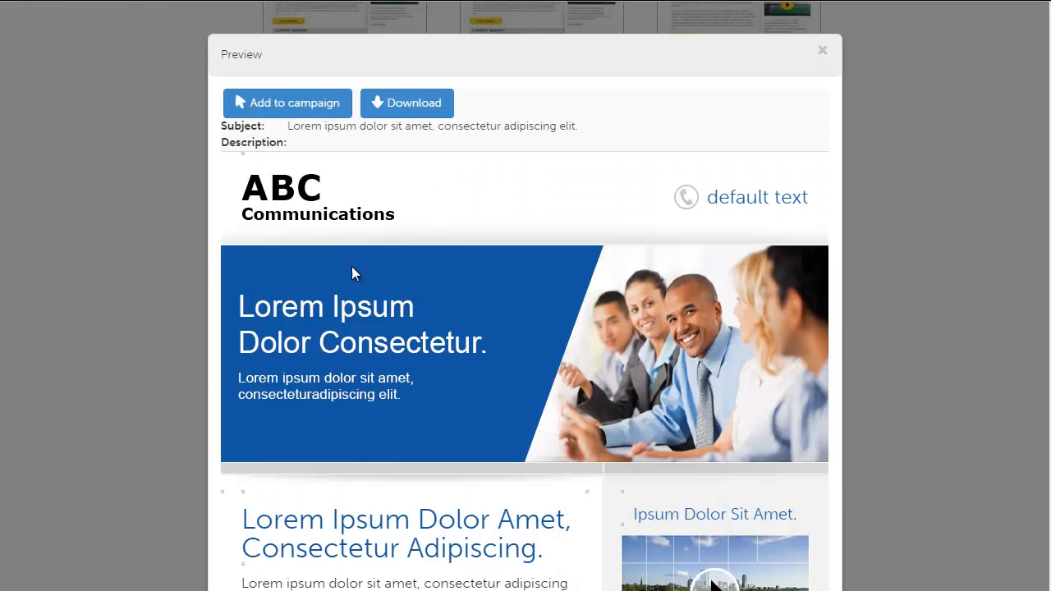
click(285, 107)
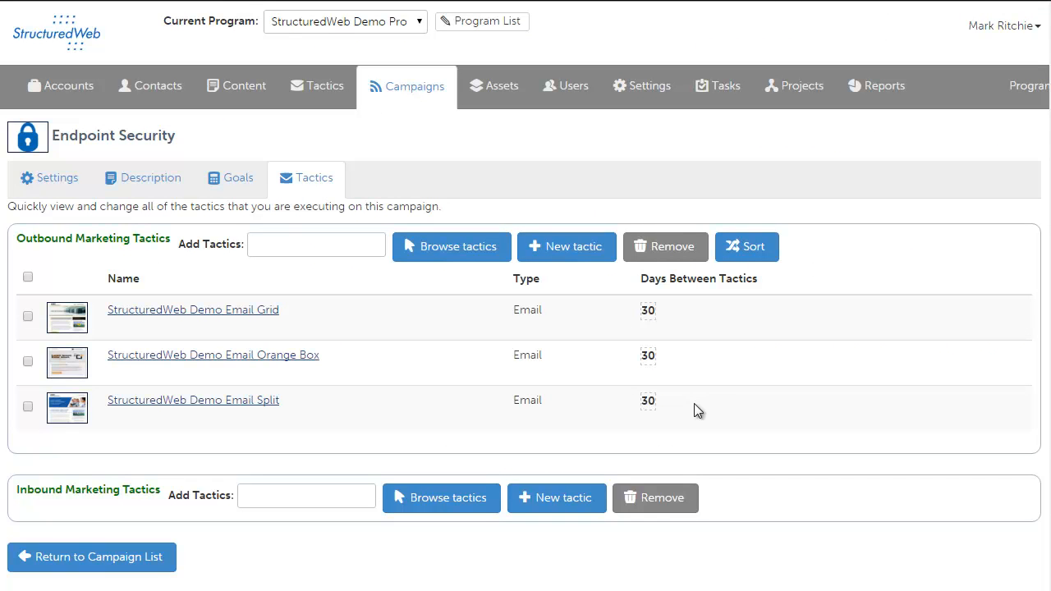
Filter the outbound tactics by Direct Mail only and add the Endpoint Secuirty direct mail piece to the campaign
click(457, 251)
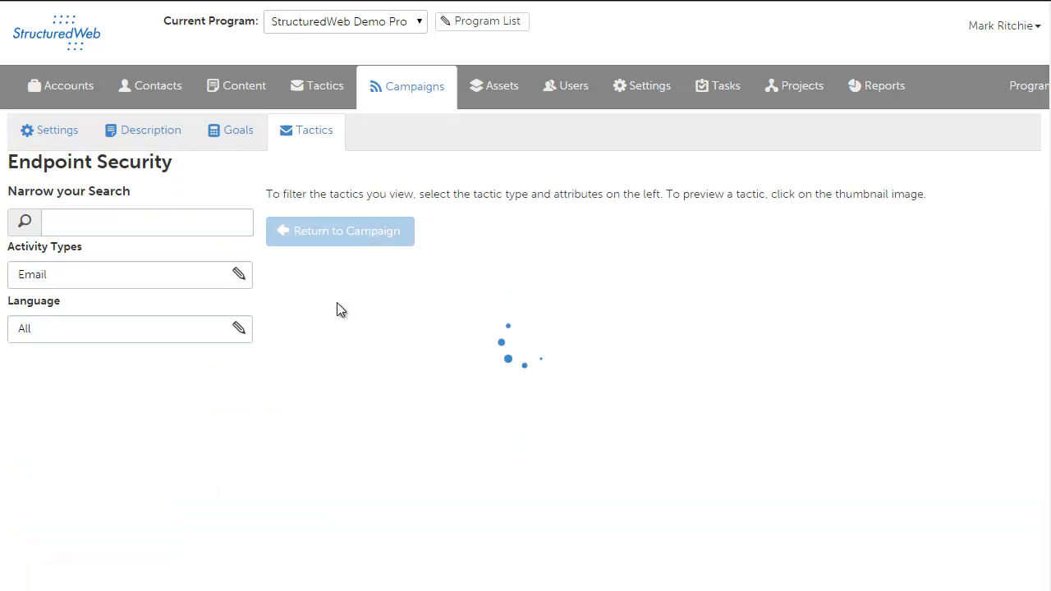
click(238, 276)
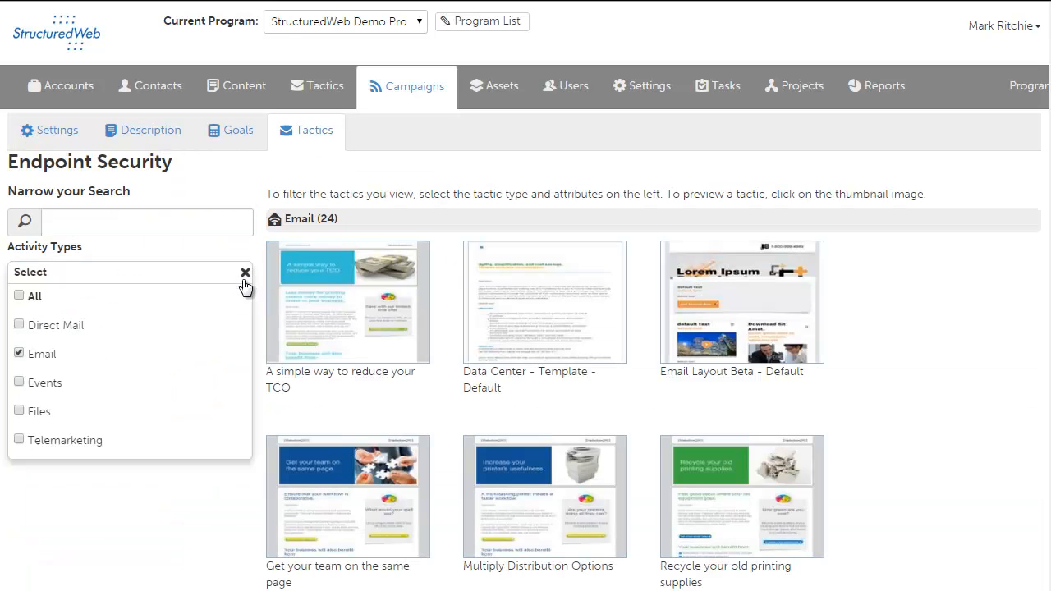
click(19, 354)
click(19, 324)
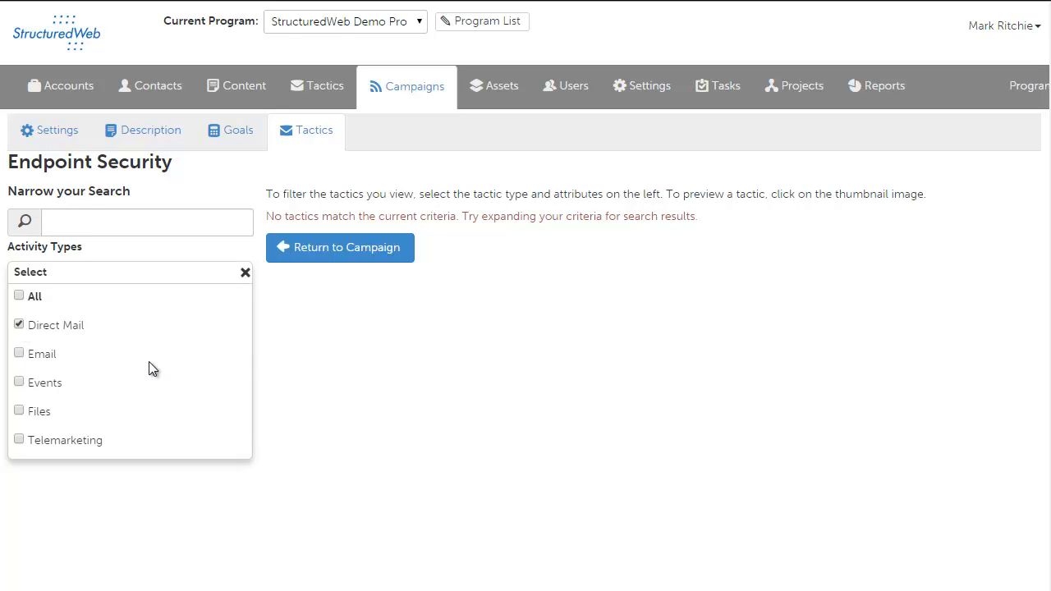
click(245, 274)
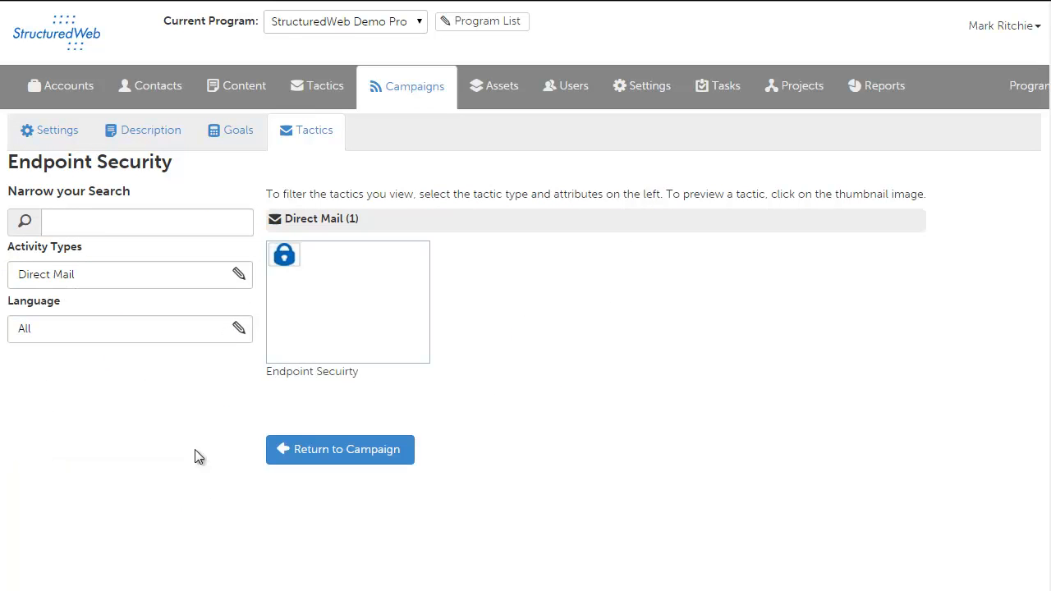
click(352, 337)
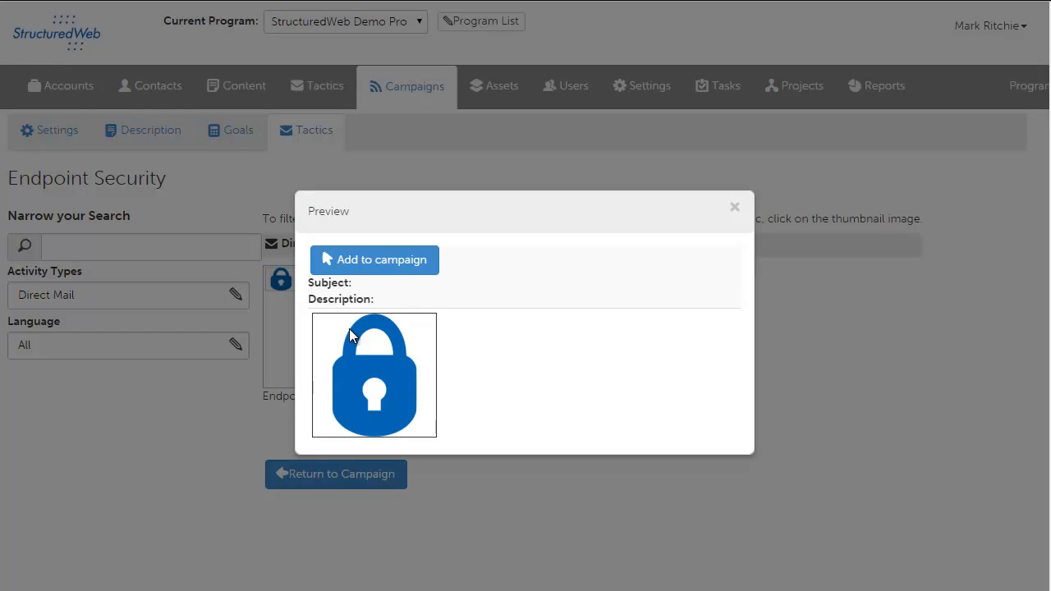
click(399, 261)
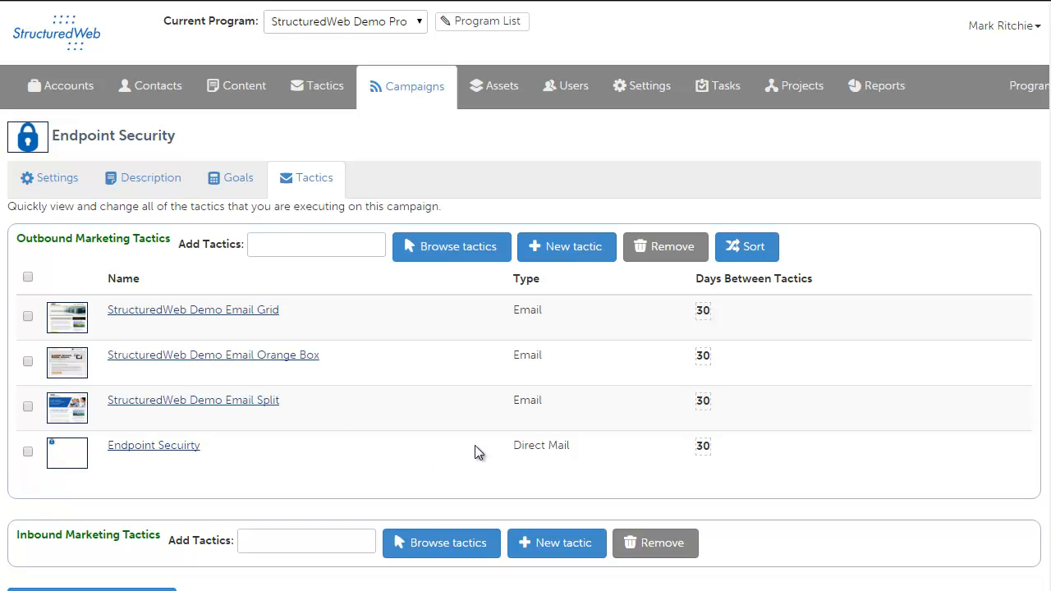
Browse inbound tactics across all activity types and add Facebook - Endpoint Secuirty to the campaign
scroll(336, 429, down, 1)
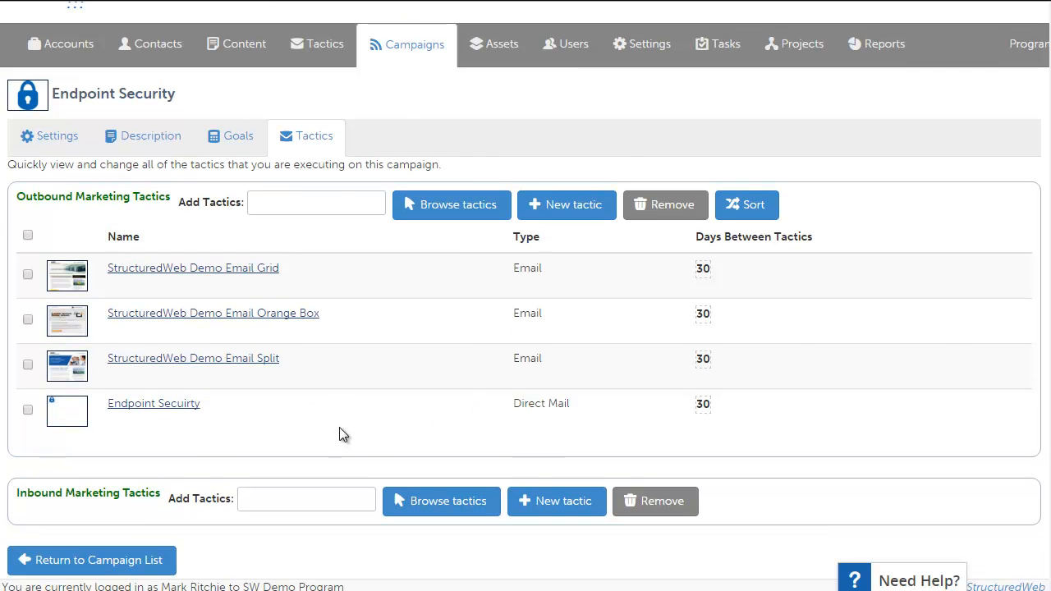
click(438, 507)
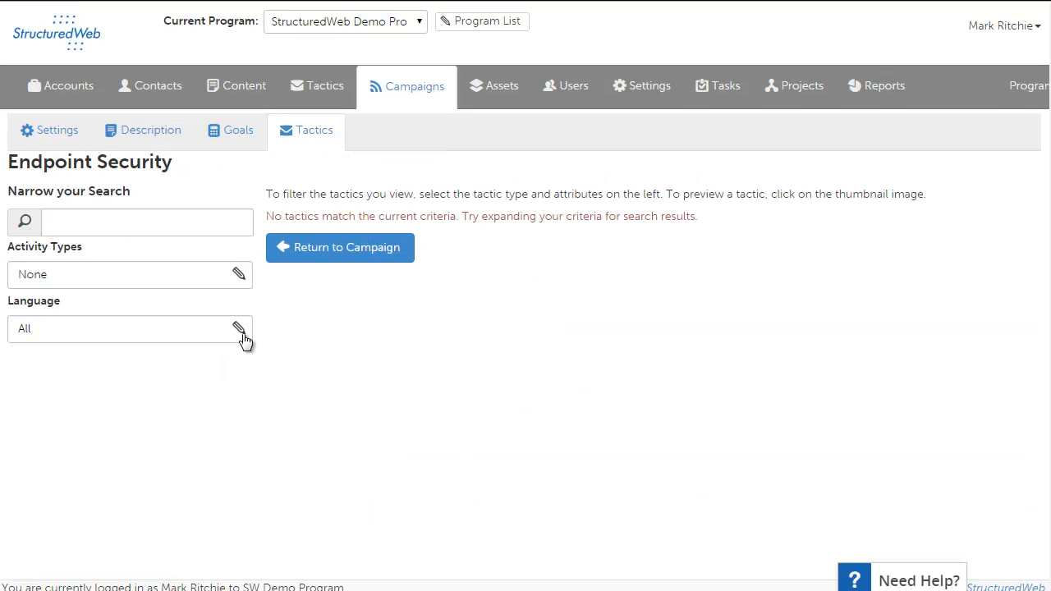
click(243, 287)
click(22, 295)
click(246, 273)
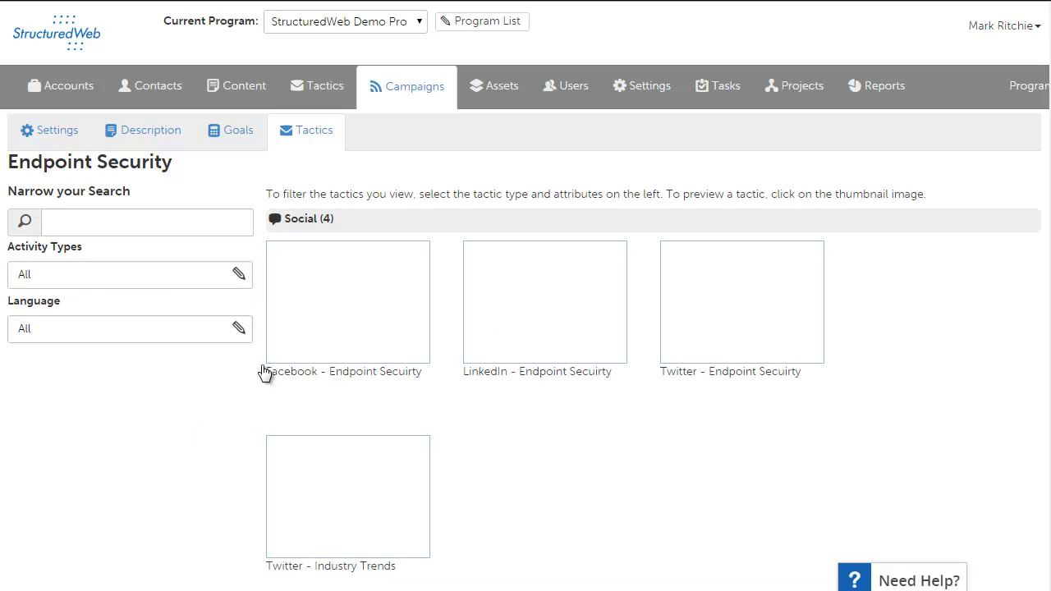
click(368, 342)
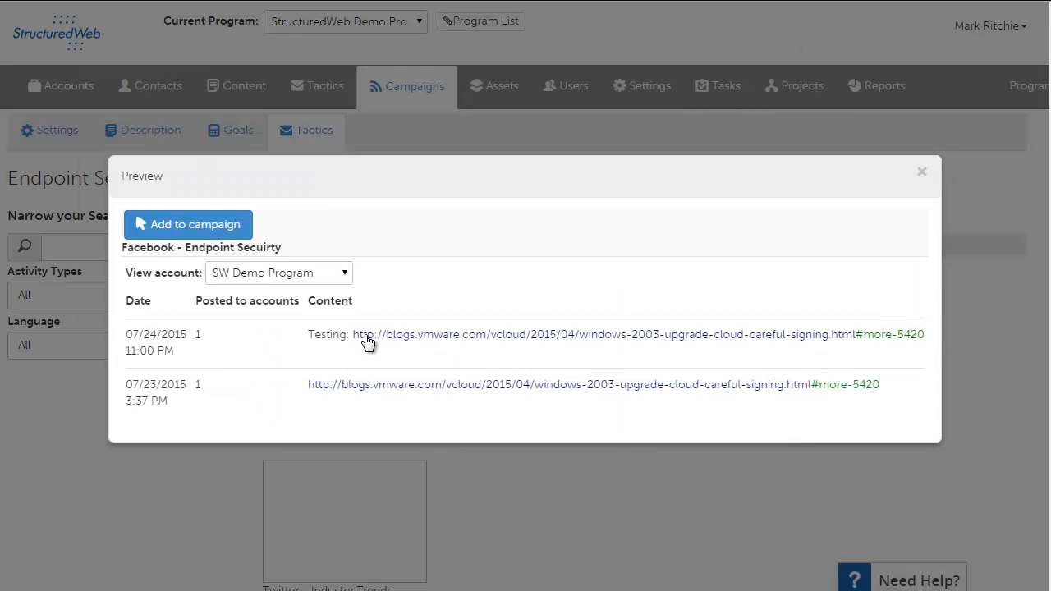
click(245, 228)
Add the Twitter - Endpoint Secuirty social tactic to the inbound marketing tactics, browsing all activity types
scroll(258, 324, down, 3)
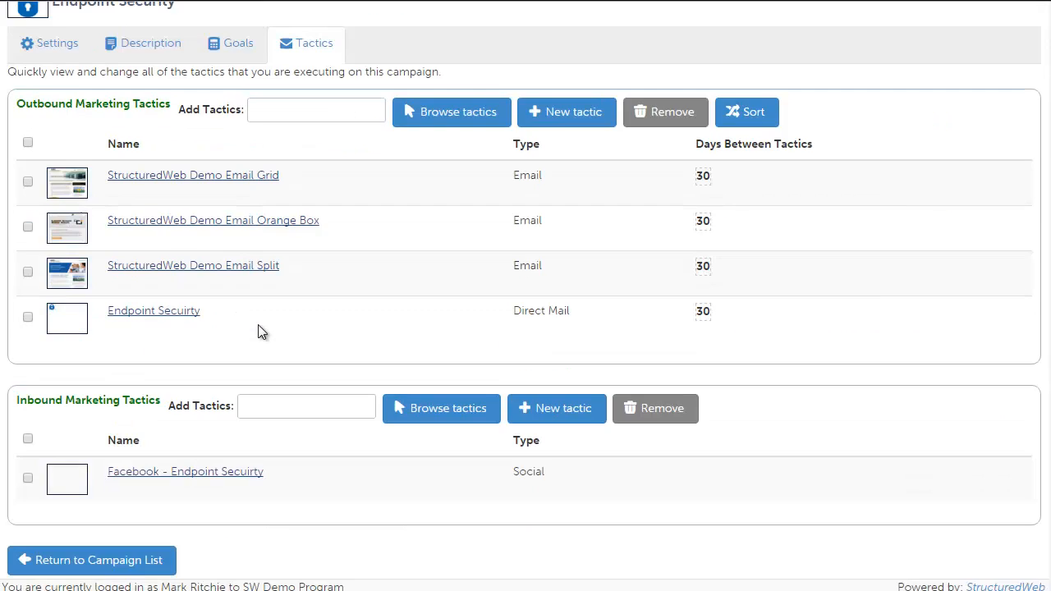
click(451, 419)
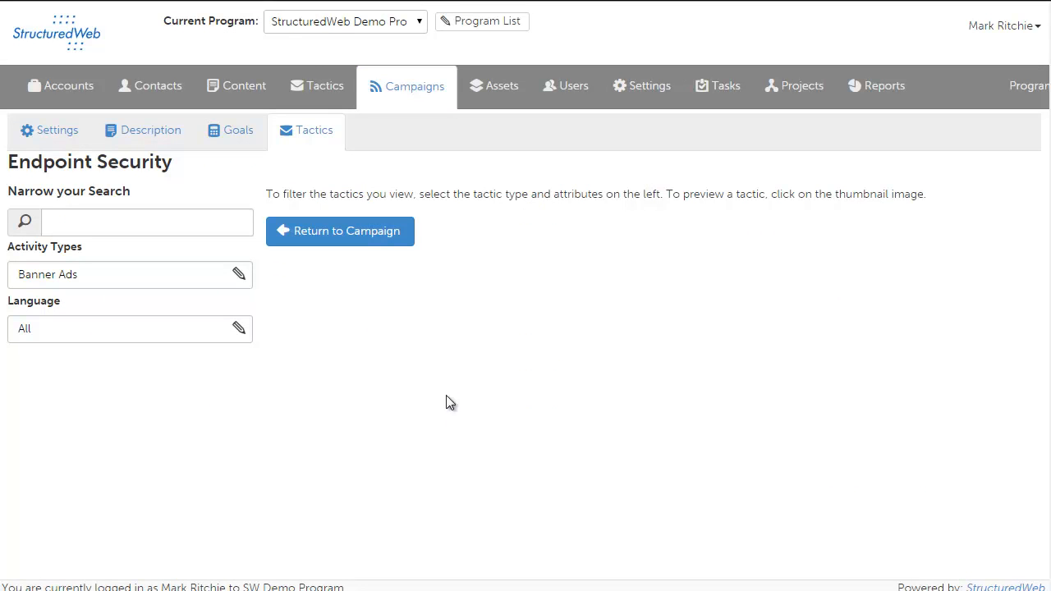
click(250, 287)
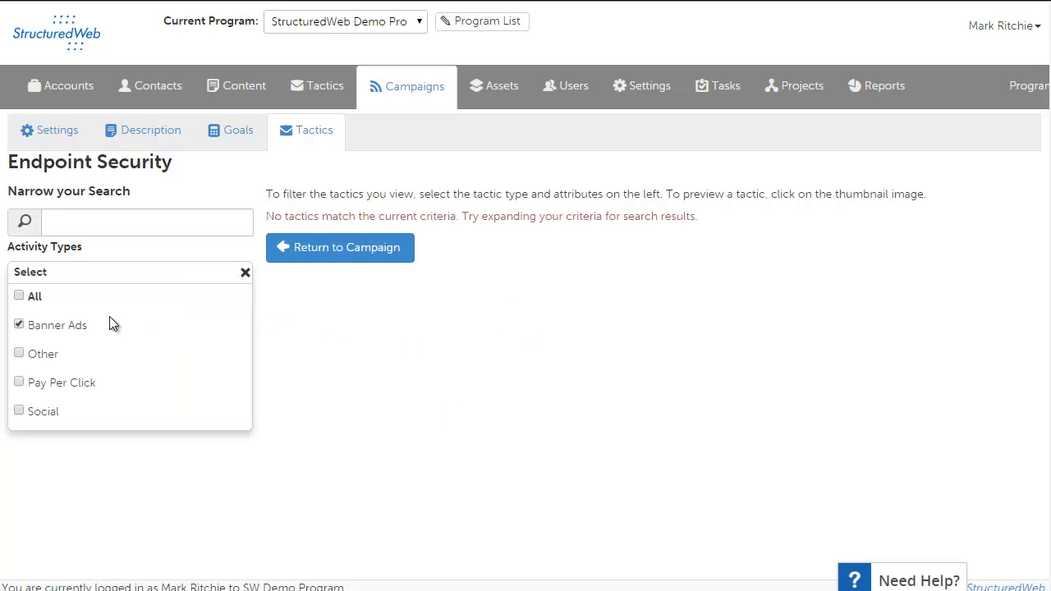
click(18, 297)
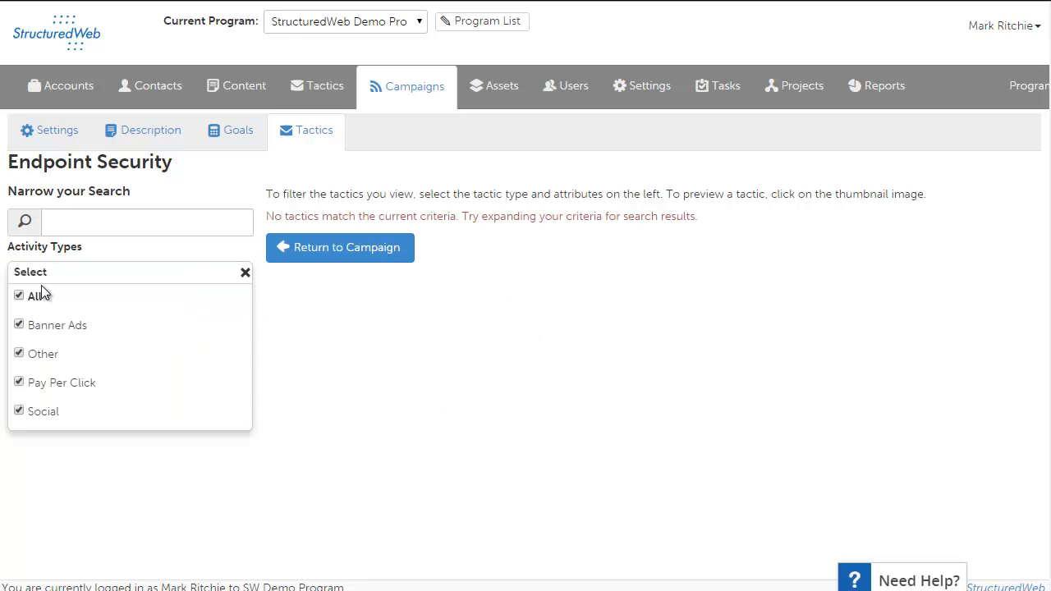
click(244, 272)
click(523, 328)
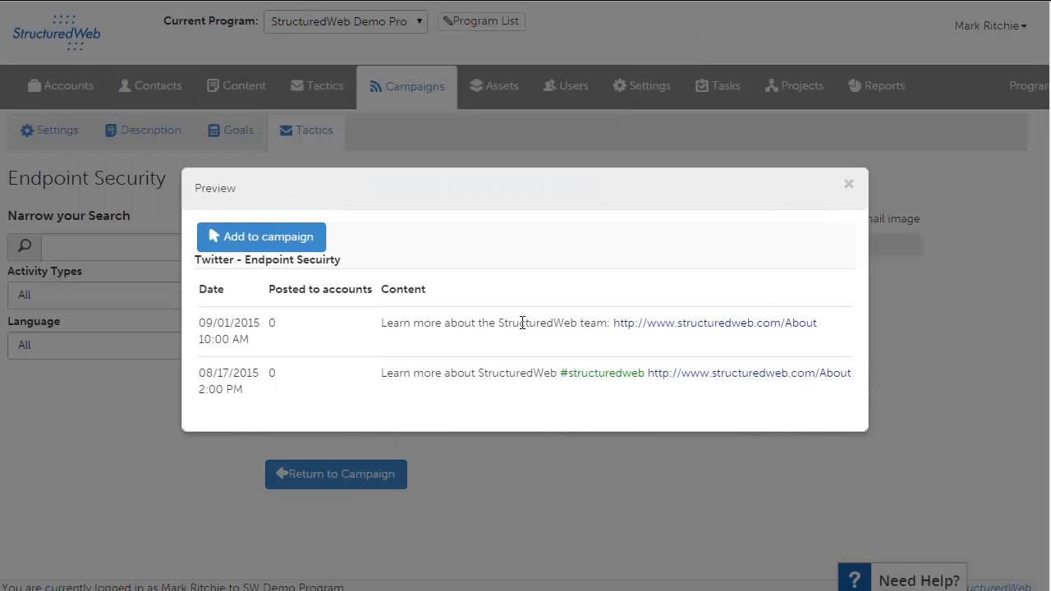
click(309, 245)
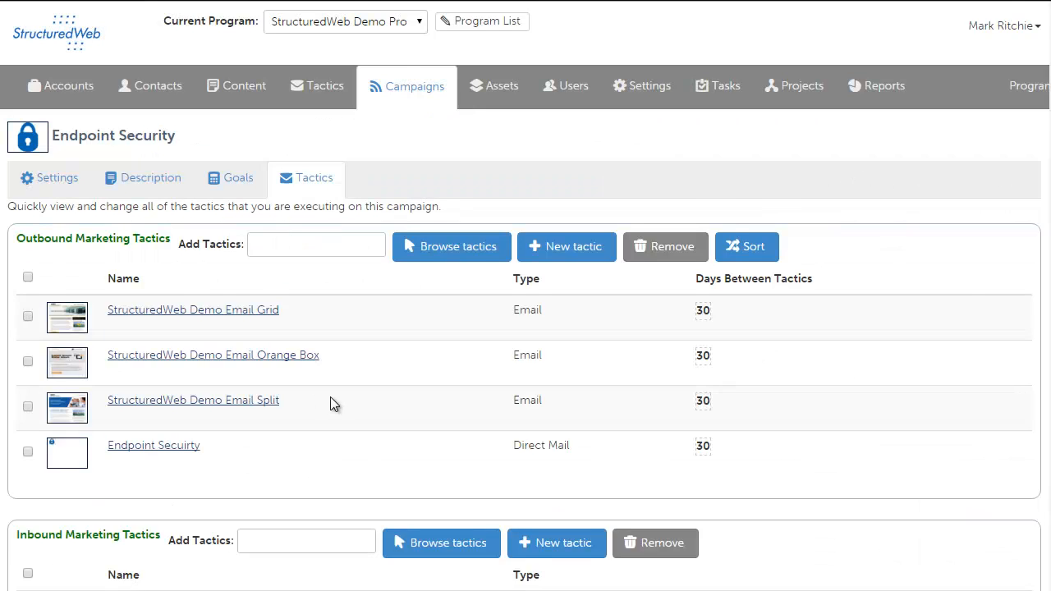
Disable test mode in the campaign settings so the campaign is deployed, and save the settings
scroll(330, 396, down, 2)
scroll(350, 328, up, 1)
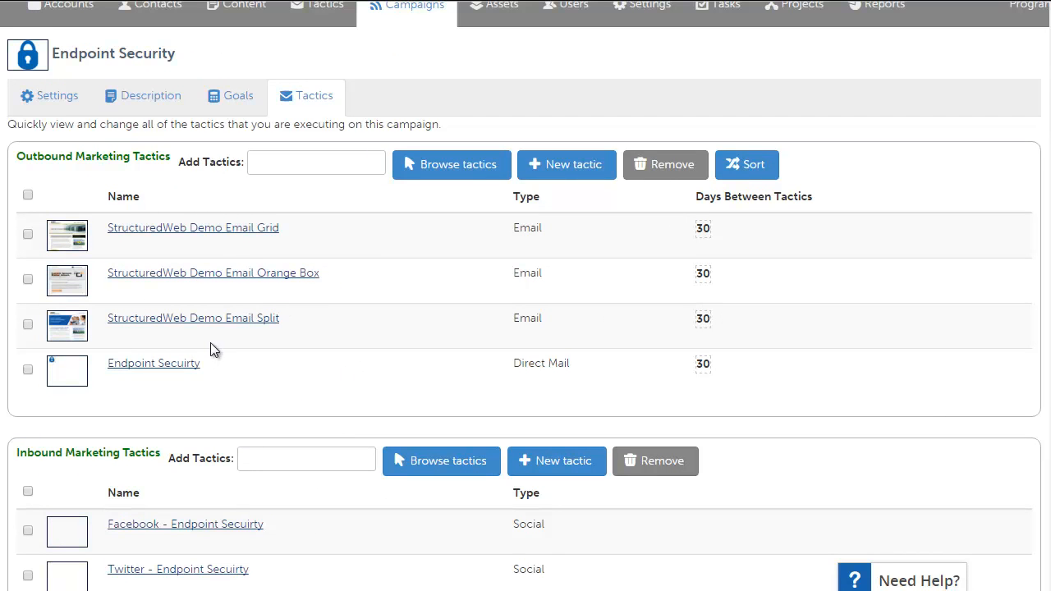
scroll(152, 349, down, 1)
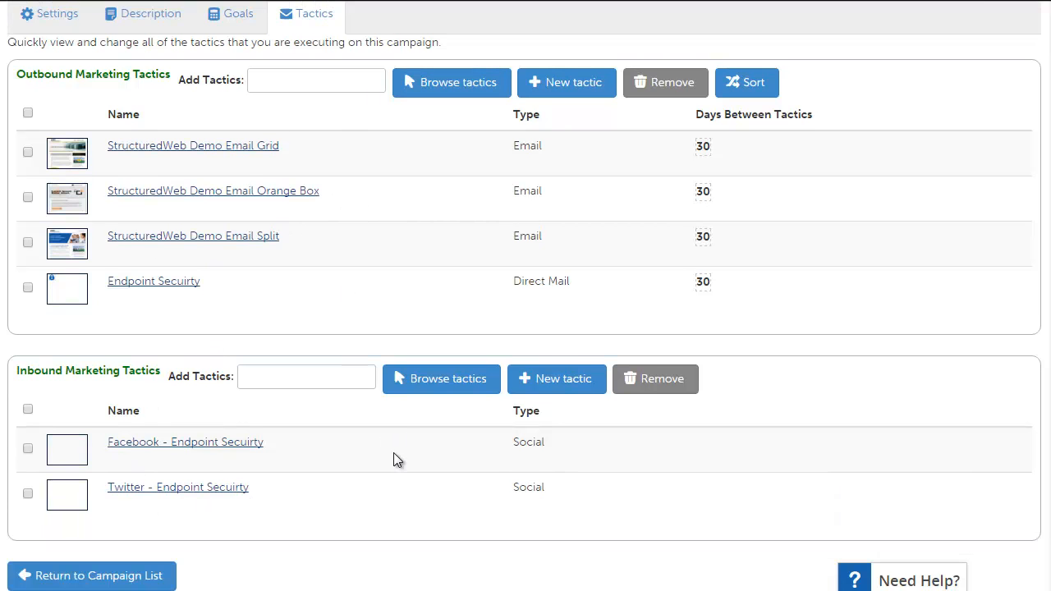
scroll(393, 459, up, 1)
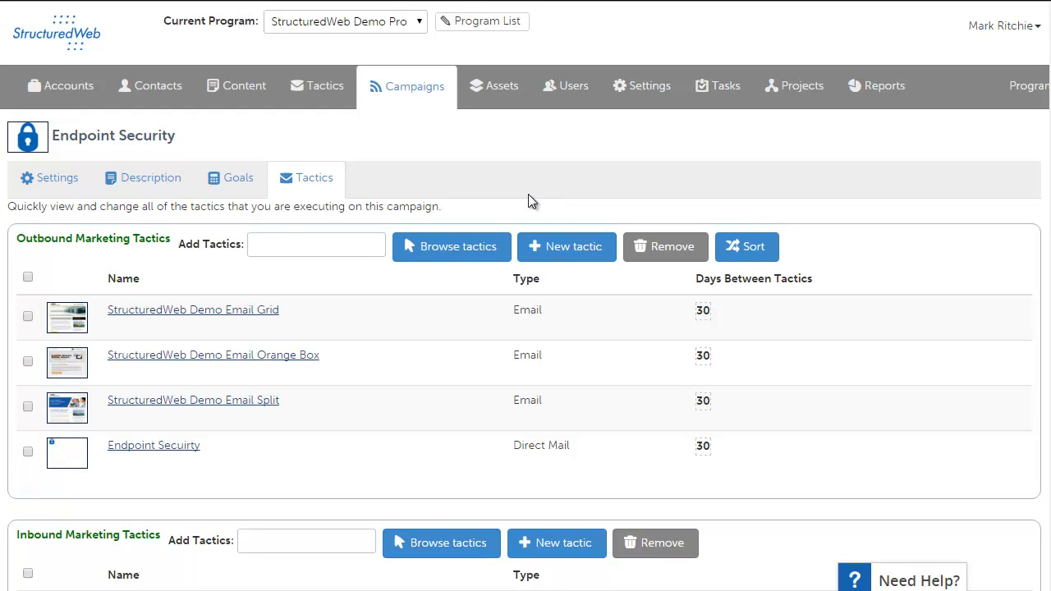
click(59, 183)
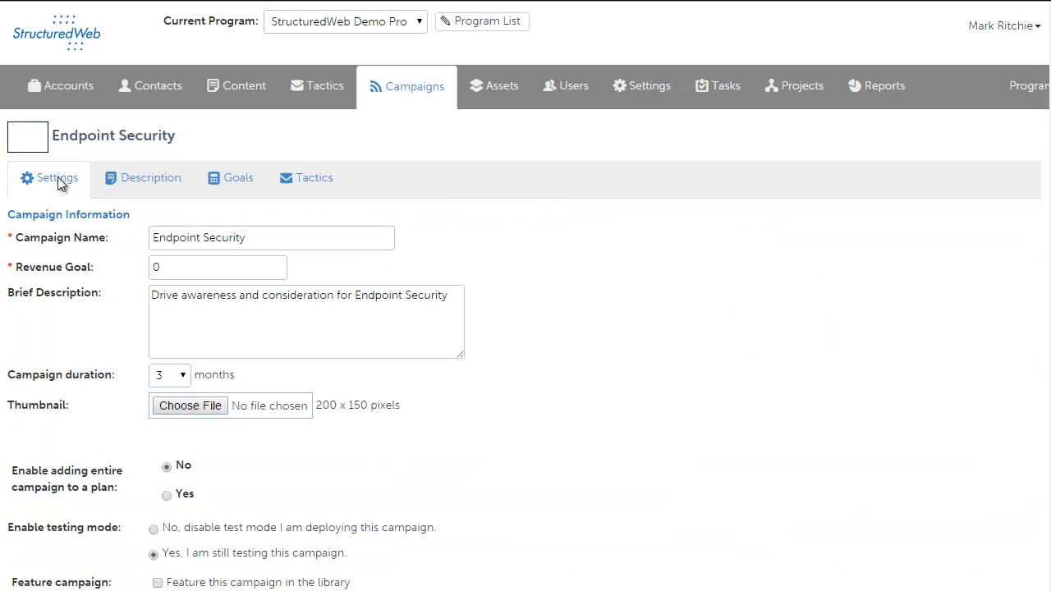
scroll(404, 269, down, 2)
scroll(424, 298, down, 1)
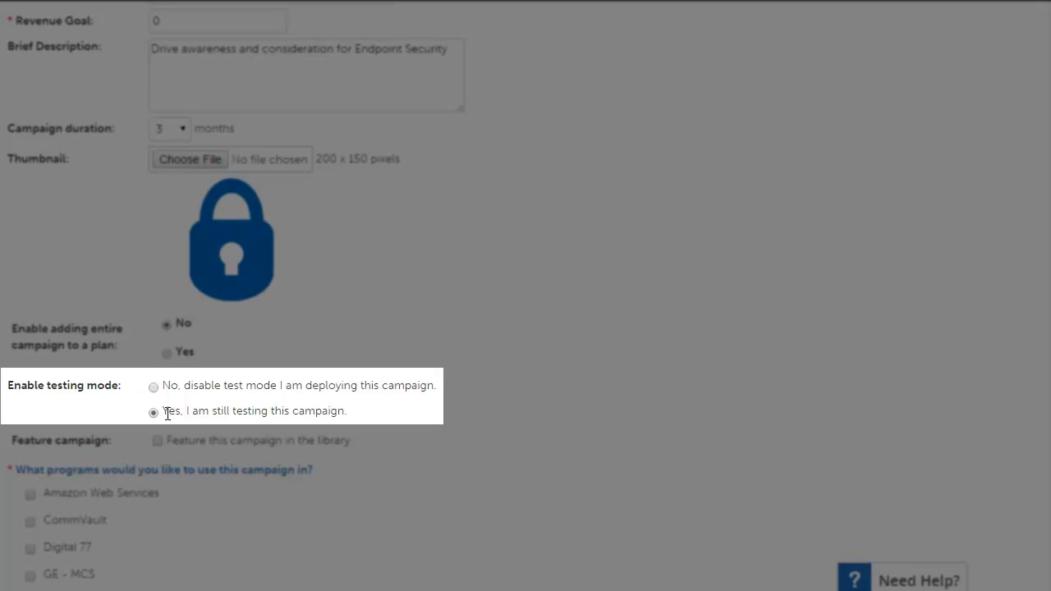
click(154, 387)
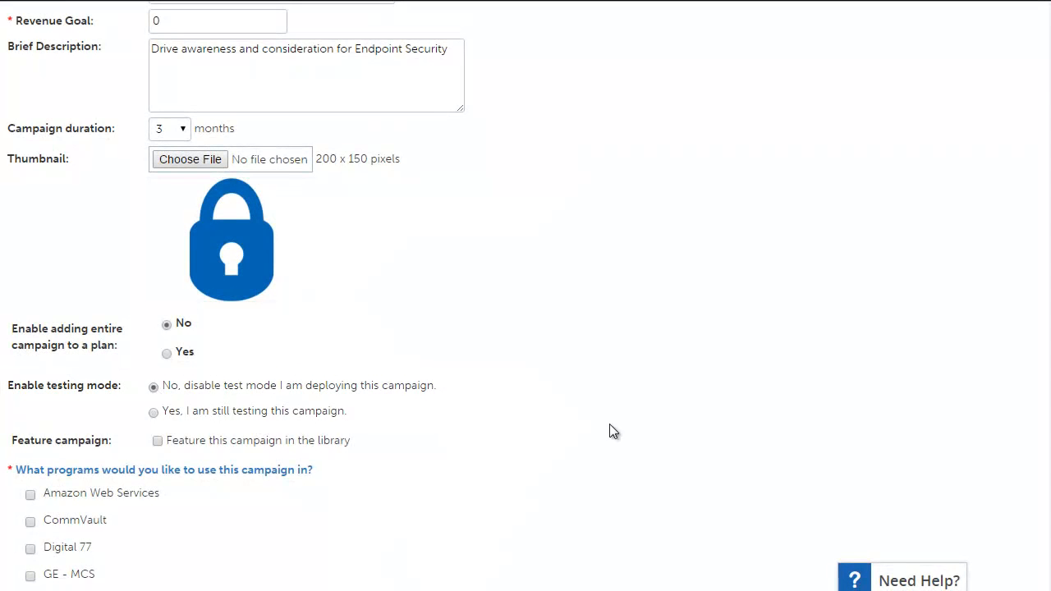
scroll(541, 322, down, 5)
click(50, 552)
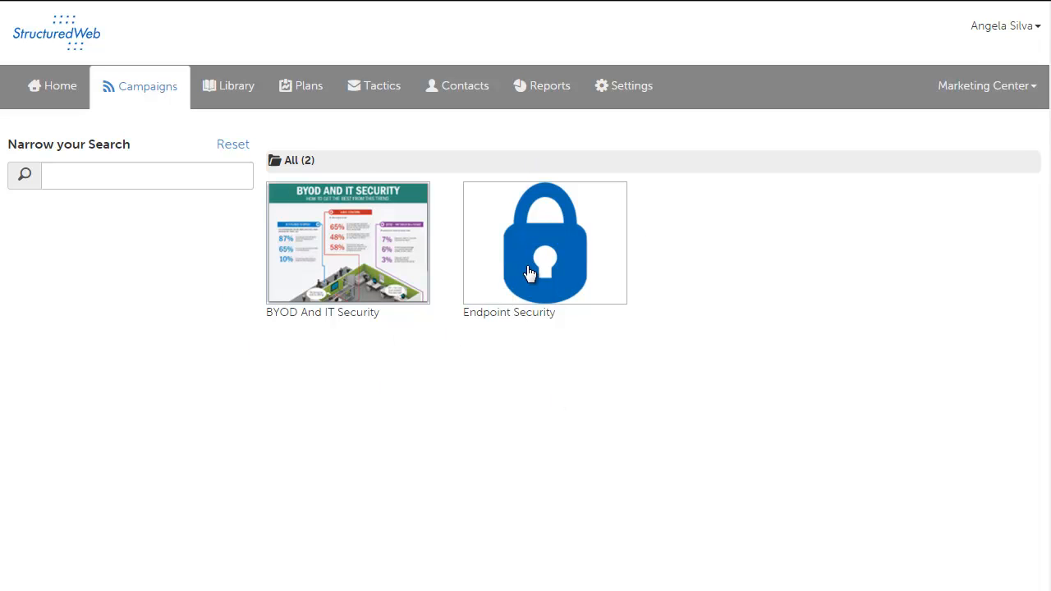
Open the Endpoint Security campaign in the partner's Marketing Center, review its overview and available assets, and show its email tactics
click(568, 240)
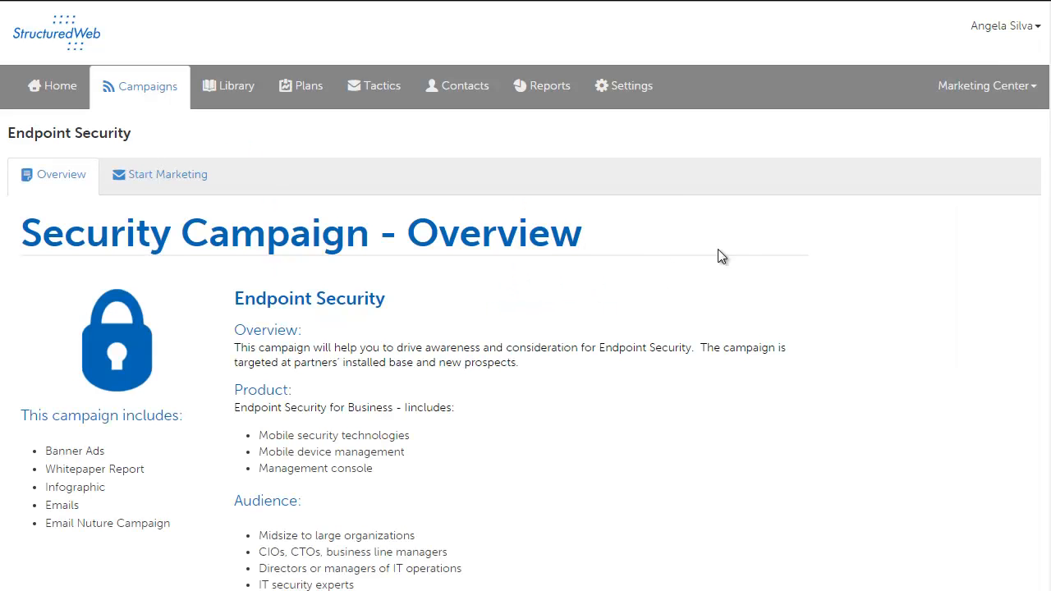
scroll(493, 254, down, 1)
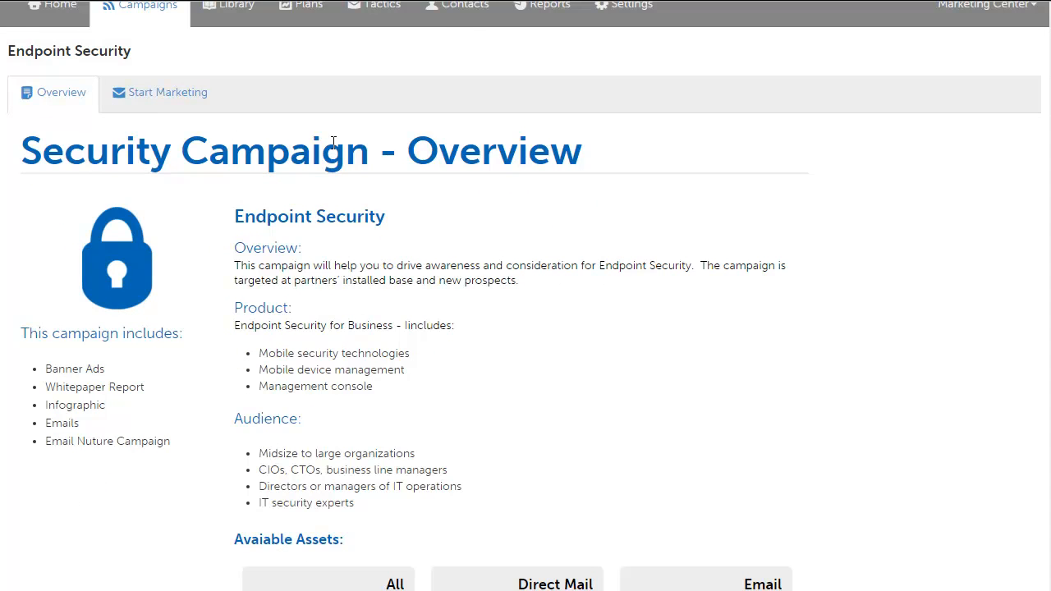
scroll(598, 159, down, 1)
scroll(337, 168, up, 2)
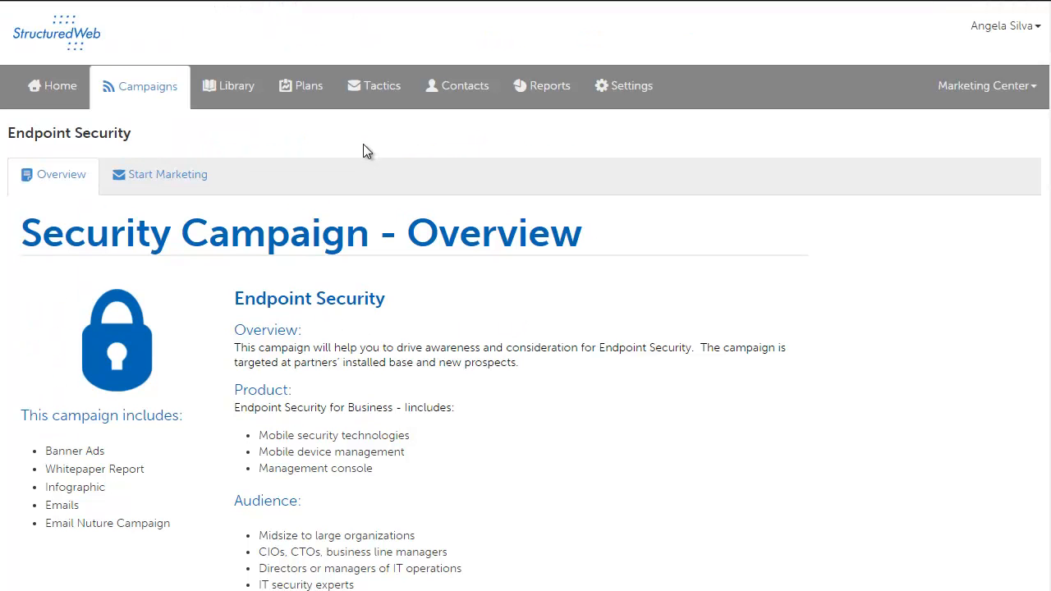
scroll(242, 185, down, 1)
scroll(337, 242, down, 2)
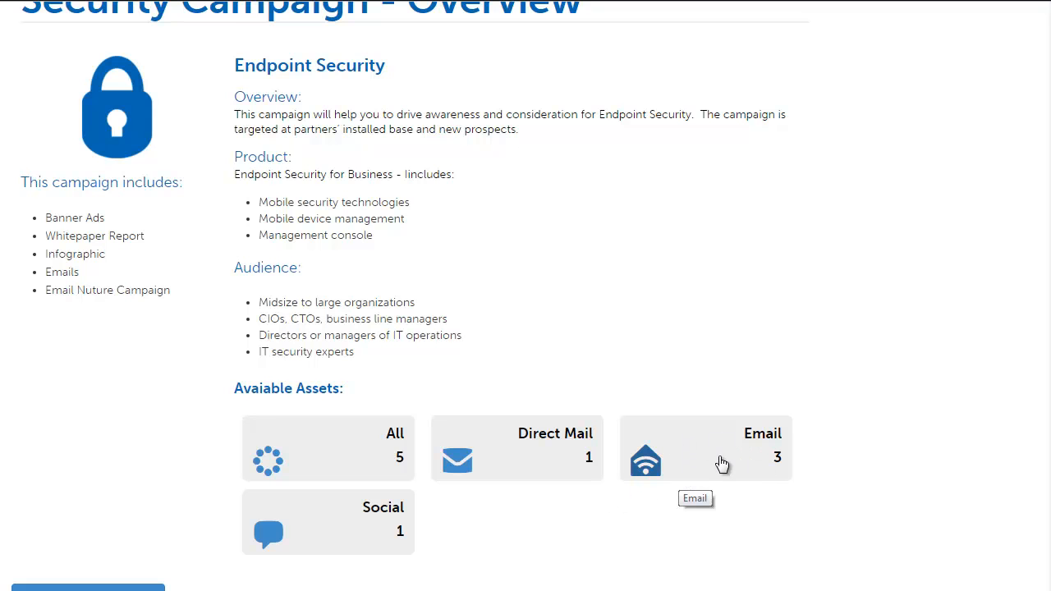
click(718, 455)
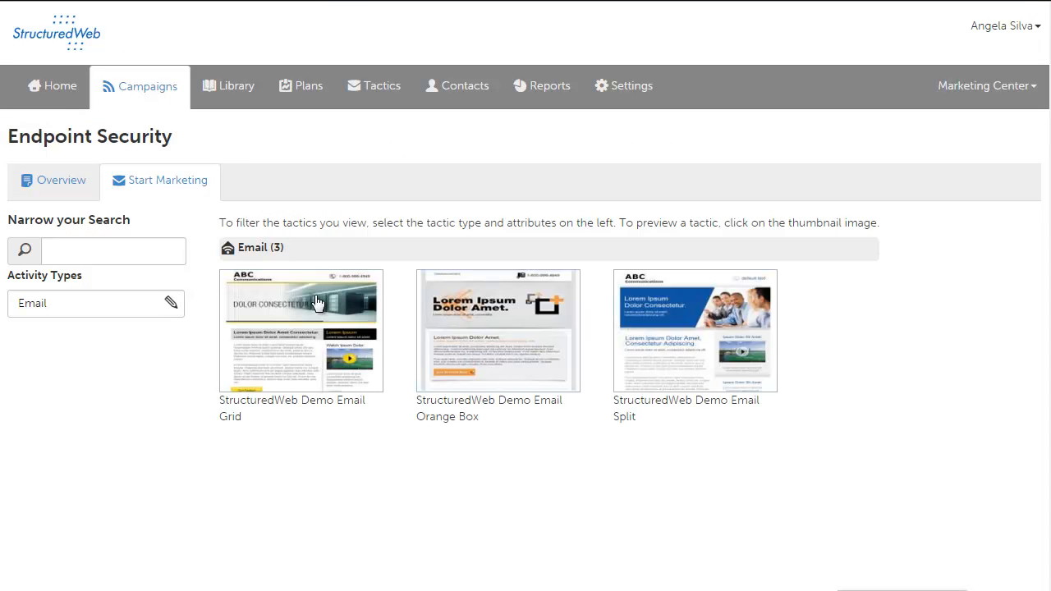